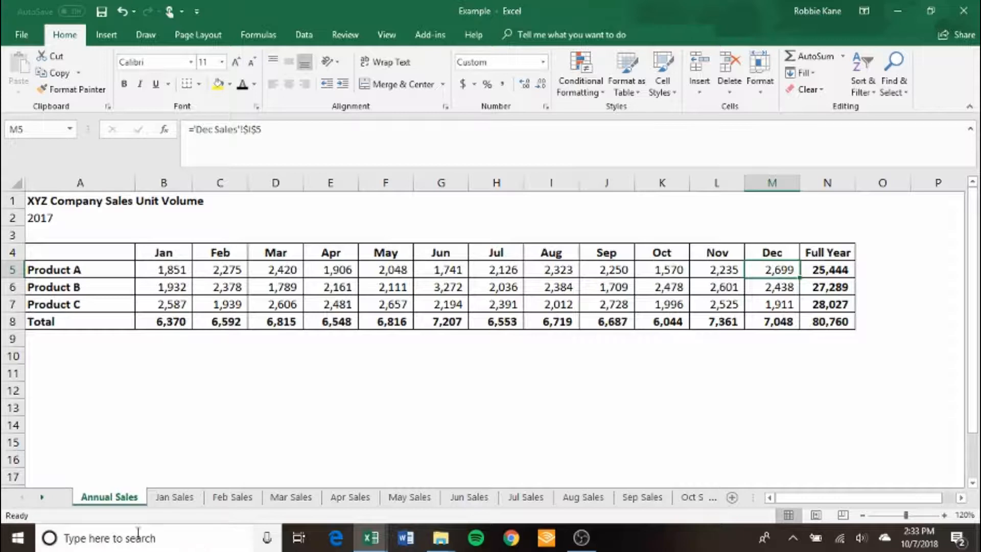
# Open the Dec Sales sheet and select the first Customer ID cell, B4.
pyautogui.click(42, 495)
pyautogui.click(42, 495)
pyautogui.click(42, 496)
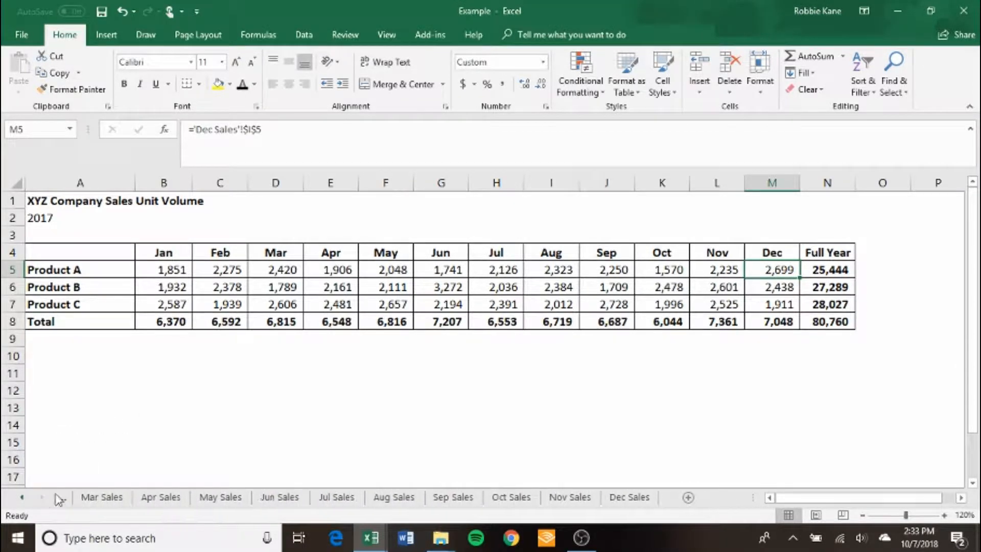
pyautogui.click(629, 497)
pyautogui.click(92, 253)
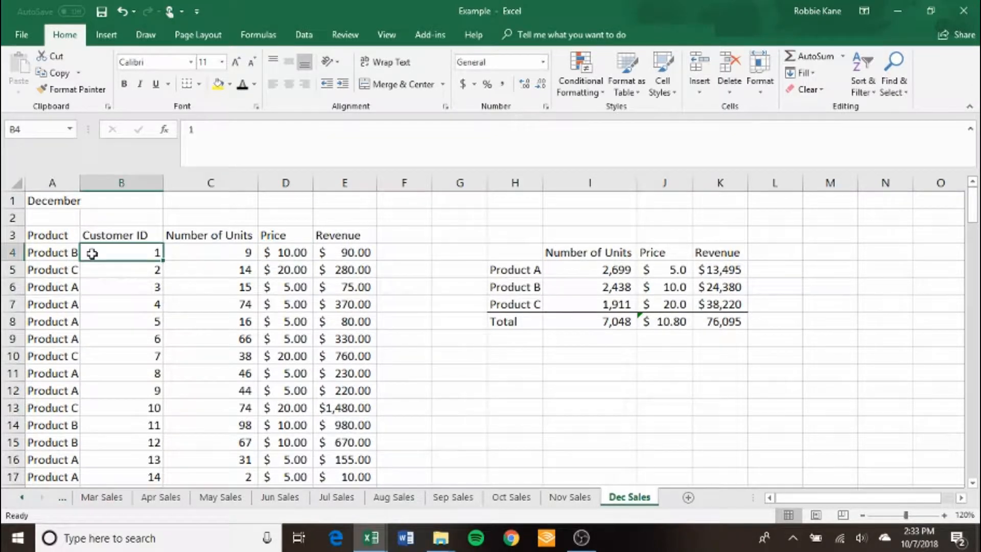
# Examine the December sales records across the Product, Customer ID, Number of Units and Price columns.
pyautogui.press('Down')
pyautogui.press('Down')
pyautogui.press('Left')
pyautogui.press('Down')
pyautogui.press('Down')
pyautogui.press('Down')
pyautogui.press('Down')
pyautogui.press('Down')
pyautogui.press('Right')
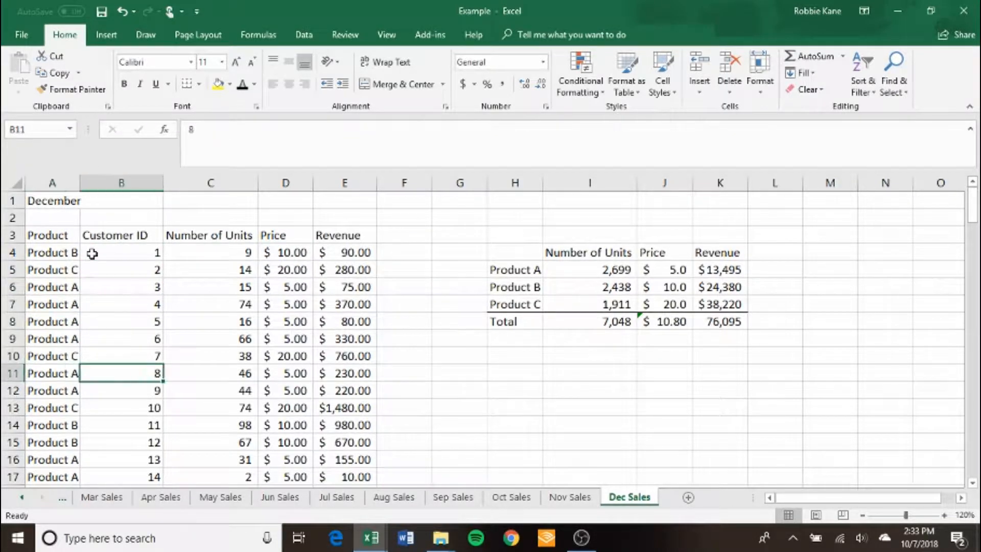
pyautogui.press('Right')
pyautogui.press('Up')
pyautogui.press('Left')
pyautogui.press('Up')
pyautogui.press('Up')
pyautogui.press('Up')
pyautogui.press('Up')
pyautogui.press('Down')
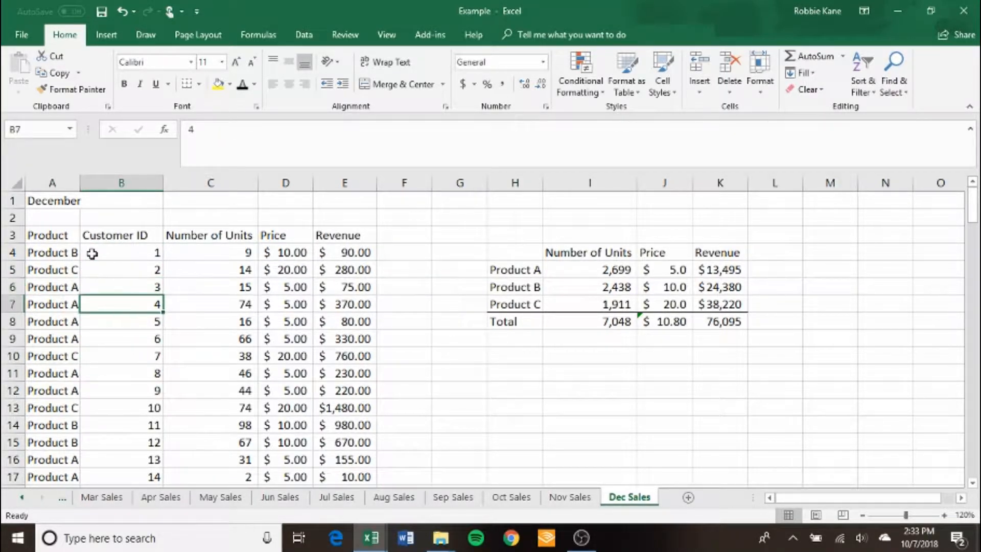
pyautogui.press('Right')
pyautogui.press('Right')
pyautogui.press('Left')
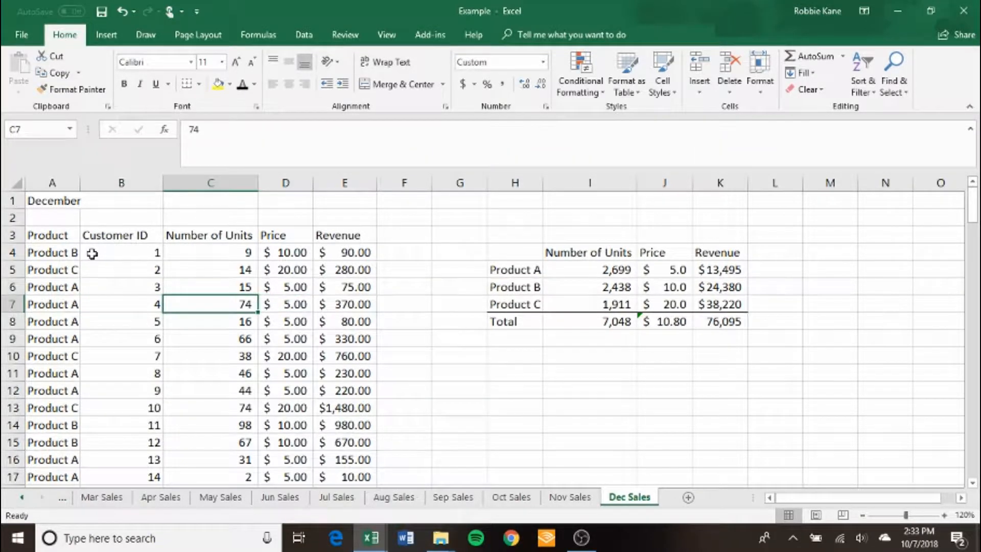
pyautogui.press('Left')
pyautogui.press('Right')
pyautogui.press('Left')
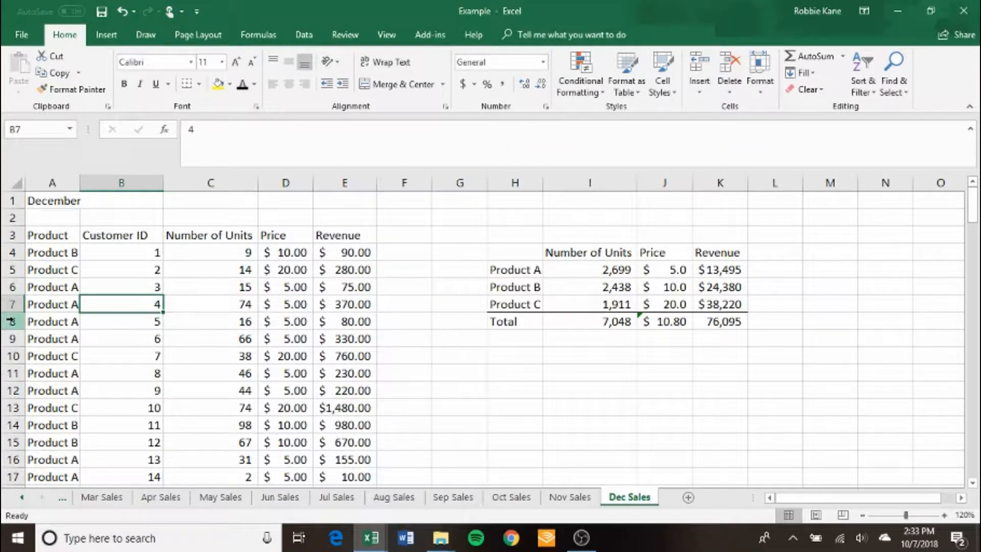
# Return to the Annual Sales sheet and jump from Product A's December cell M5 to its source cell on Dec Sales.
pyautogui.click(21, 498)
pyautogui.click(21, 498)
pyautogui.click(21, 499)
pyautogui.click(101, 498)
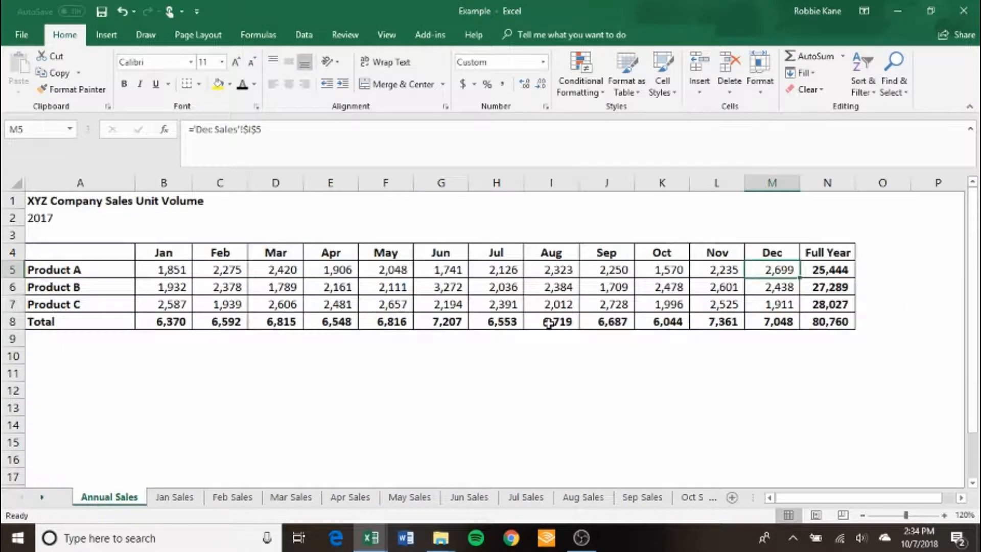
pyautogui.press('Left')
pyautogui.press('Right')
pyautogui.hotkey('ctrl', '[')
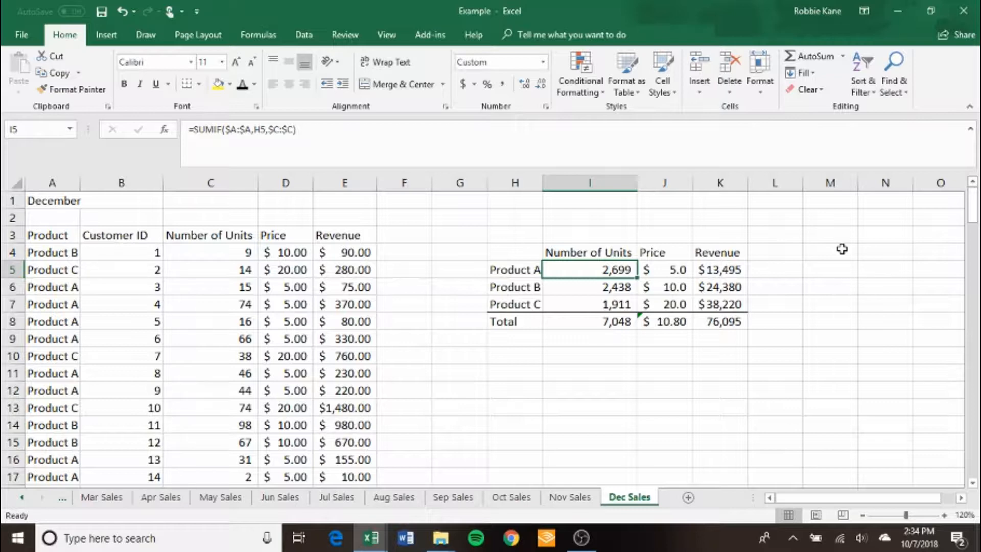
# Examine the SUMIF formulas in the Price column of the December records, cells D4 to D7.
pyautogui.press('Left')
pyautogui.press('Left')
pyautogui.press('Left')
pyautogui.press('Left')
pyautogui.press('Left')
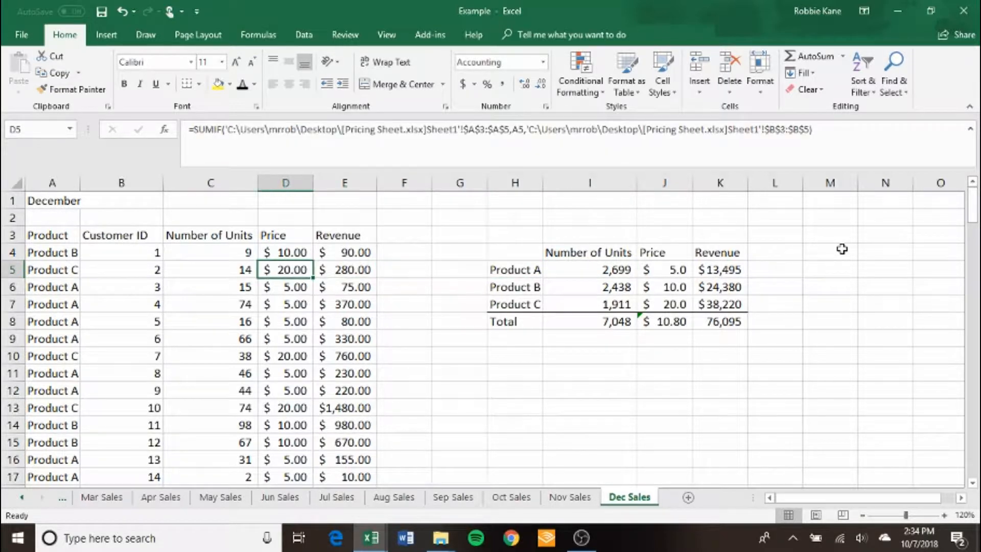
pyautogui.press('Up')
pyautogui.press('Down')
pyautogui.press('Down')
pyautogui.press('Down')
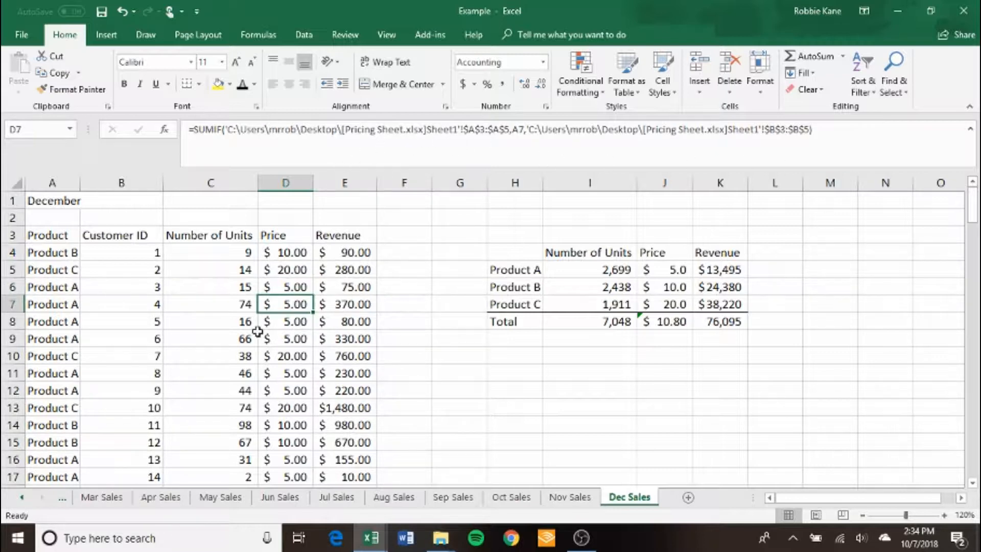
# Follow the price formula in D4 to its source range in the Pricing Sheet workbook, and return to the Example workbook.
pyautogui.click(291, 265)
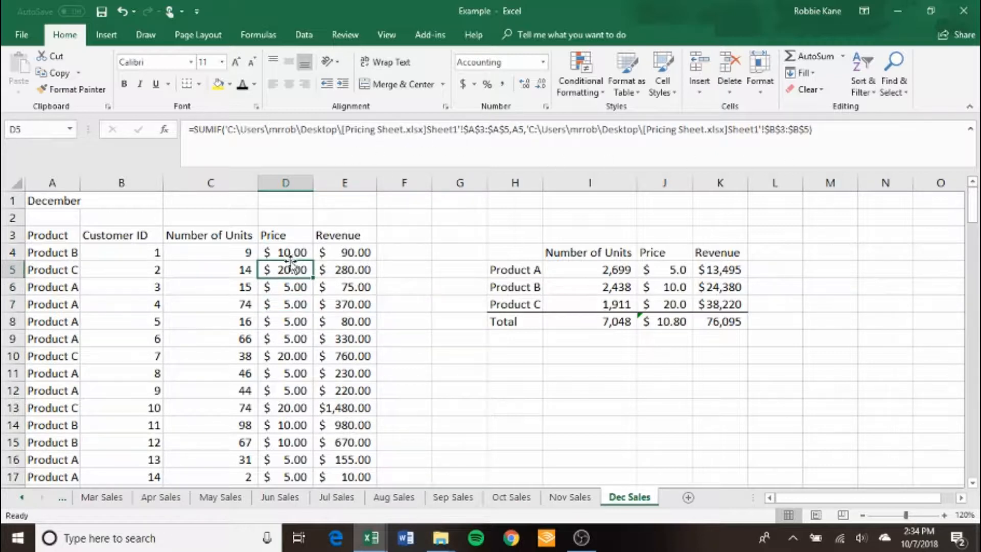
pyautogui.press('Up')
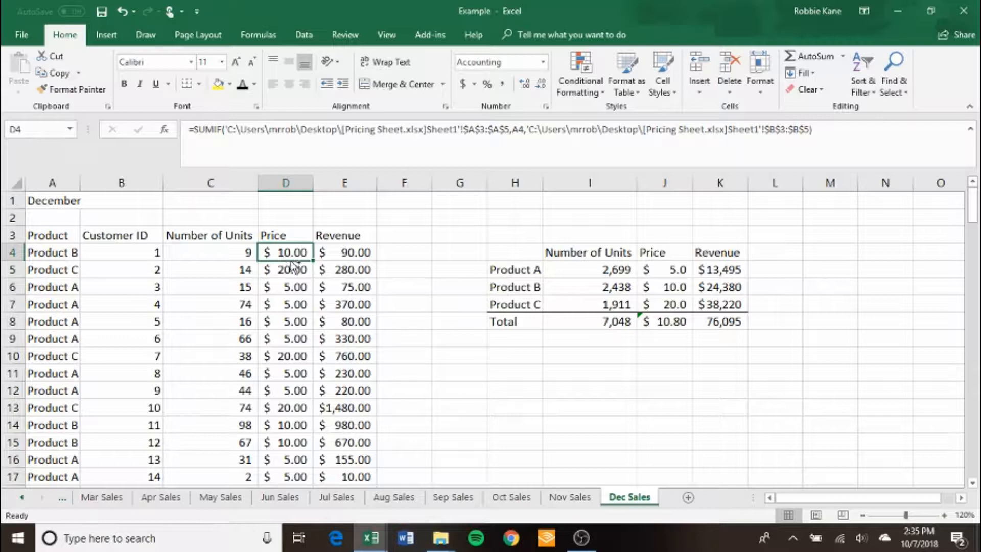
pyautogui.hotkey('ctrl', '[')
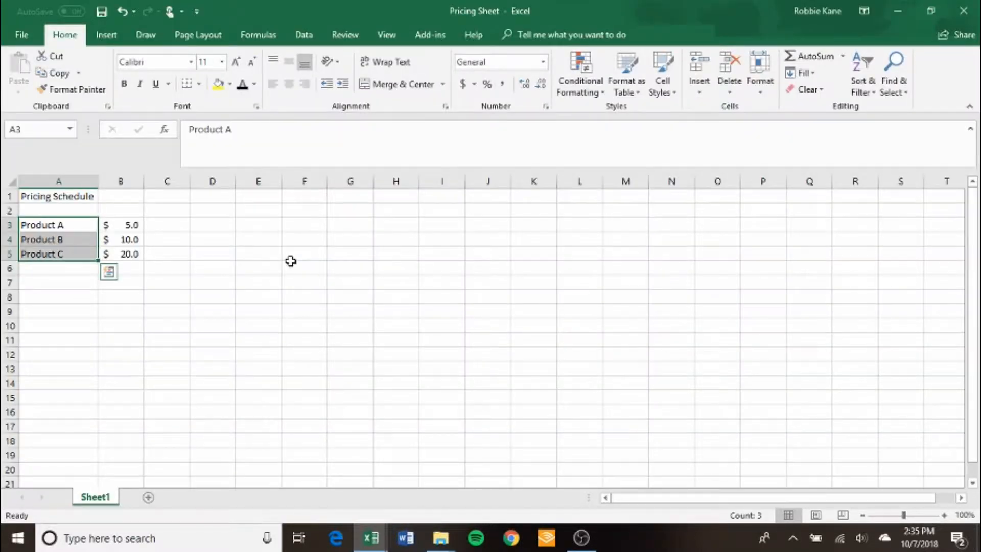
pyautogui.hotkey('alt', 'Tab')
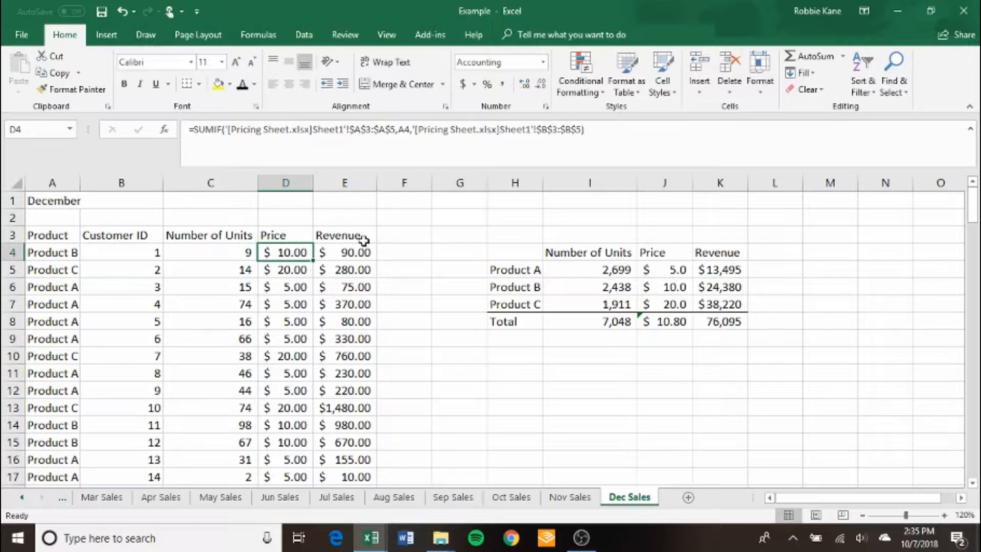
pyautogui.hotkey('alt', 'Tab')
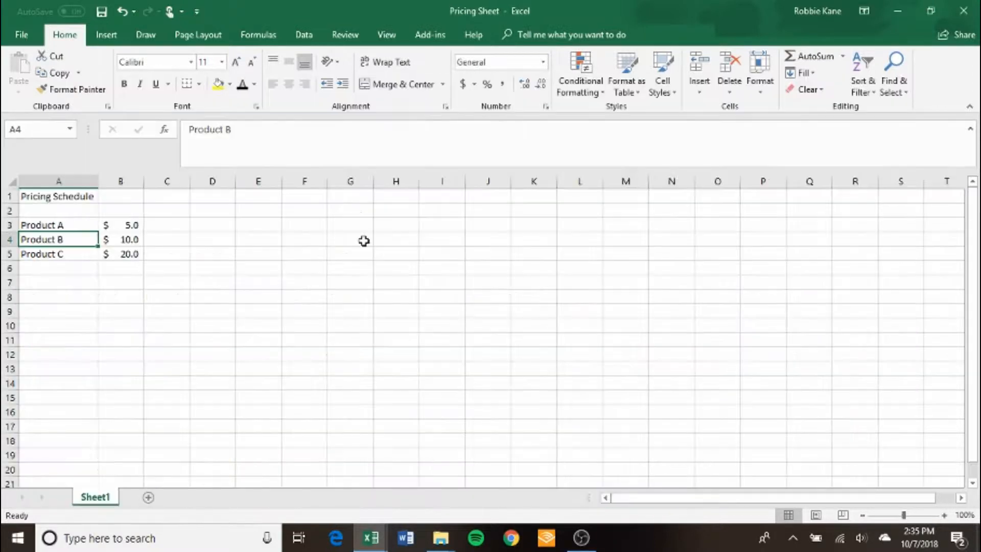
pyautogui.hotkey('alt', 'Tab')
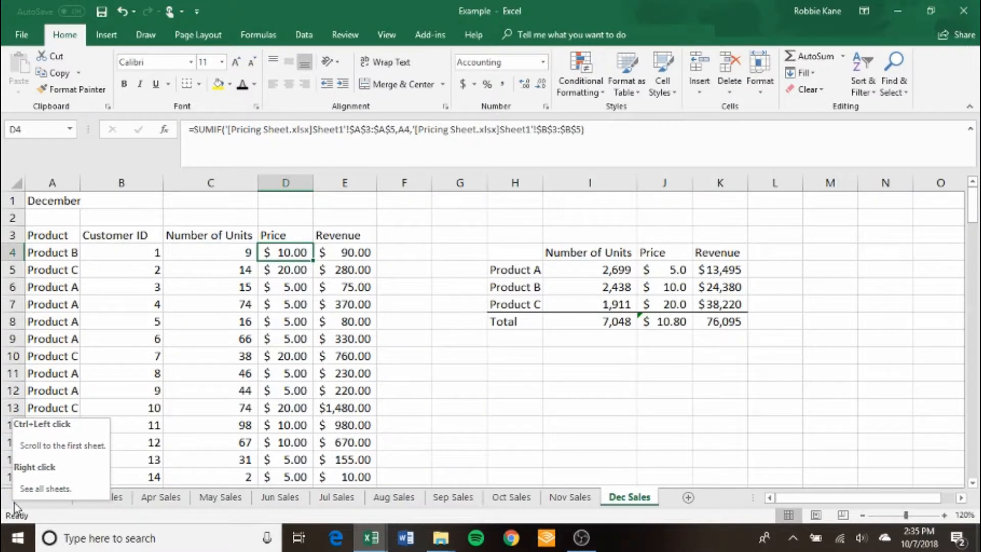
# On the Annual Sales sheet, trace Product A's December cell M5 to its direct precedent on Dec Sales.
pyautogui.press('Right')
pyautogui.press('Right')
pyautogui.press('Right')
pyautogui.press('Right')
pyautogui.press('Right')
pyautogui.press('Right')
pyautogui.press('Right')
pyautogui.press('Down')
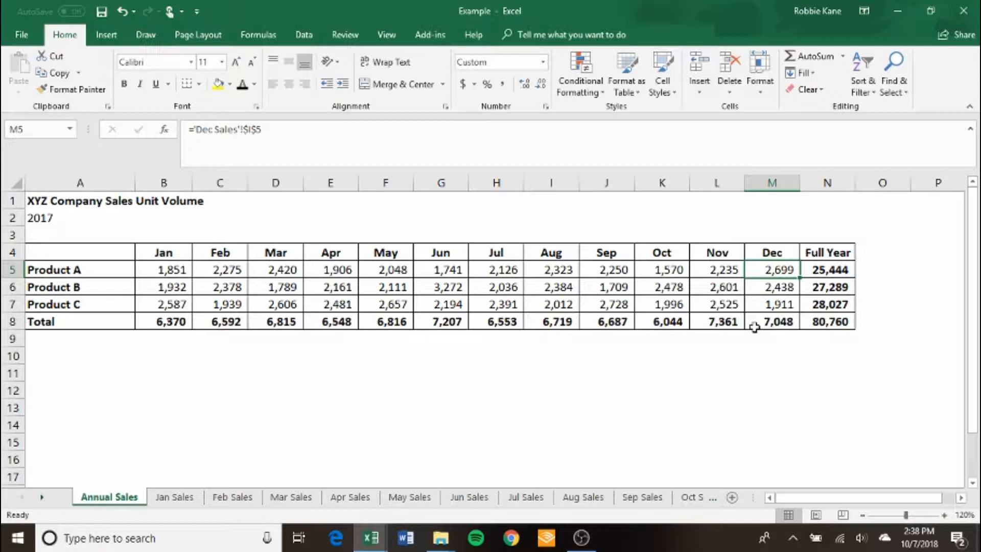
pyautogui.hotkey('ctrl', '[')
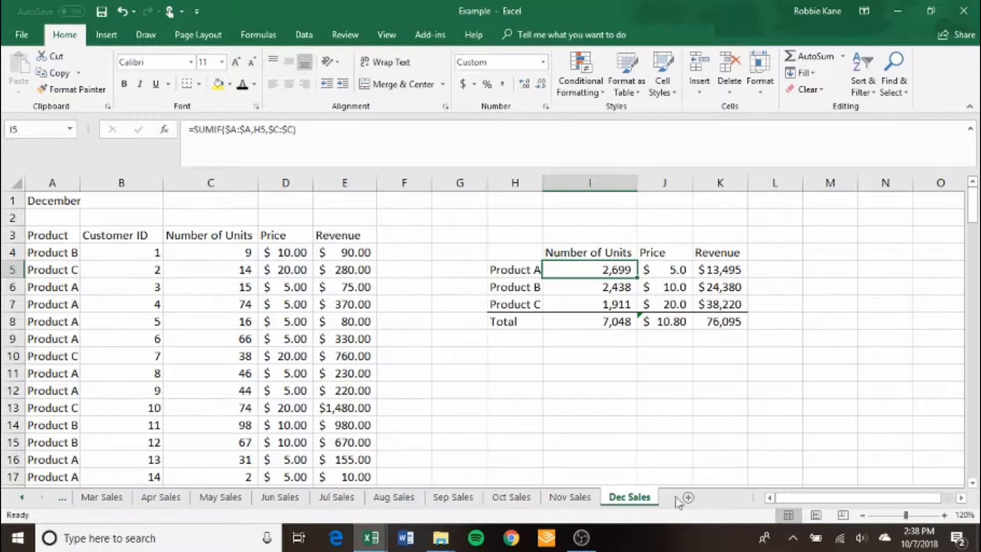
# Go back to the Annual Sales sheet and jump from M5 to its precedent on Dec Sales again.
pyautogui.click(23, 499)
pyautogui.click(23, 498)
pyautogui.click(23, 498)
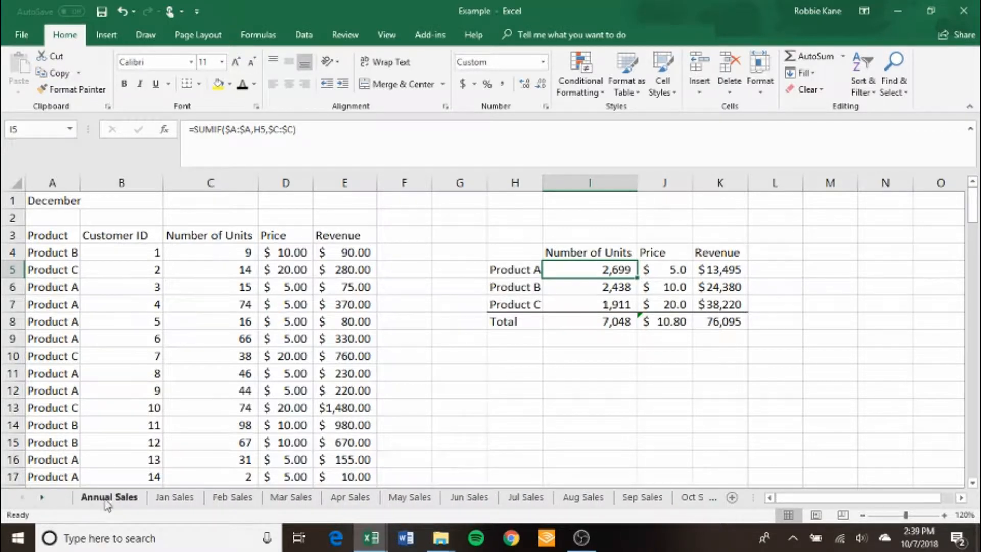
pyautogui.click(109, 498)
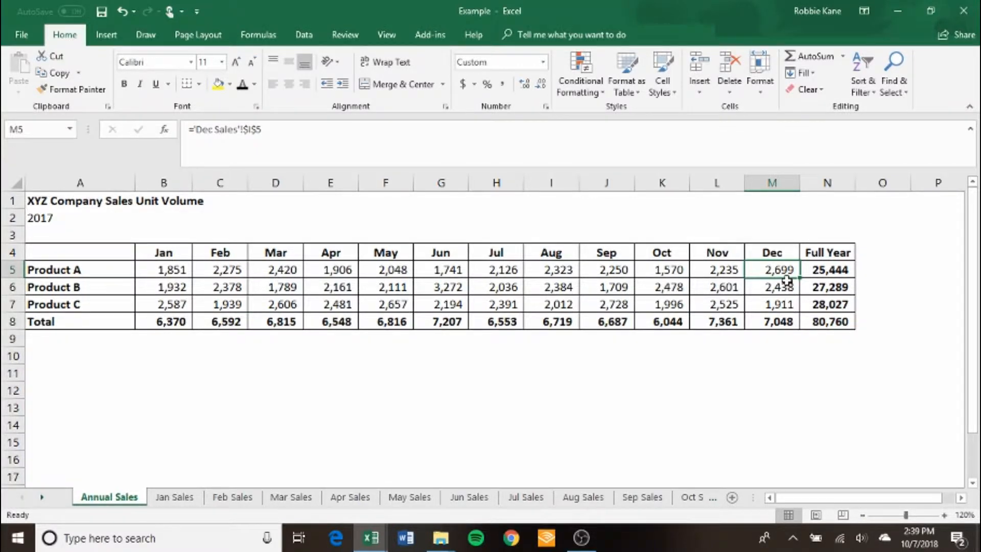
pyautogui.hotkey('ctrl', '[')
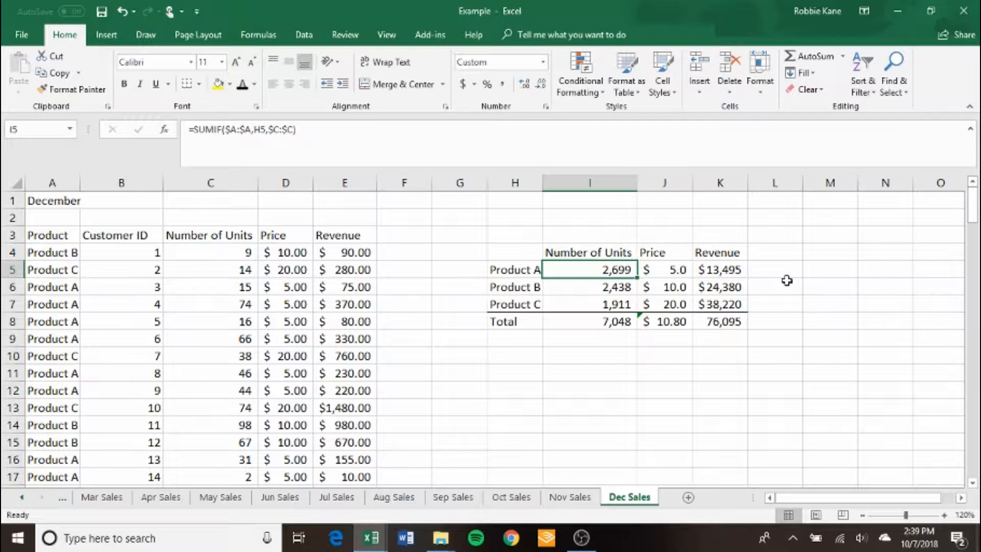
# Select the direct dependents of Product A's unit count in I5 and inspect the formulas in K5 and I8.
pyautogui.hotkey('ctrl', ']')
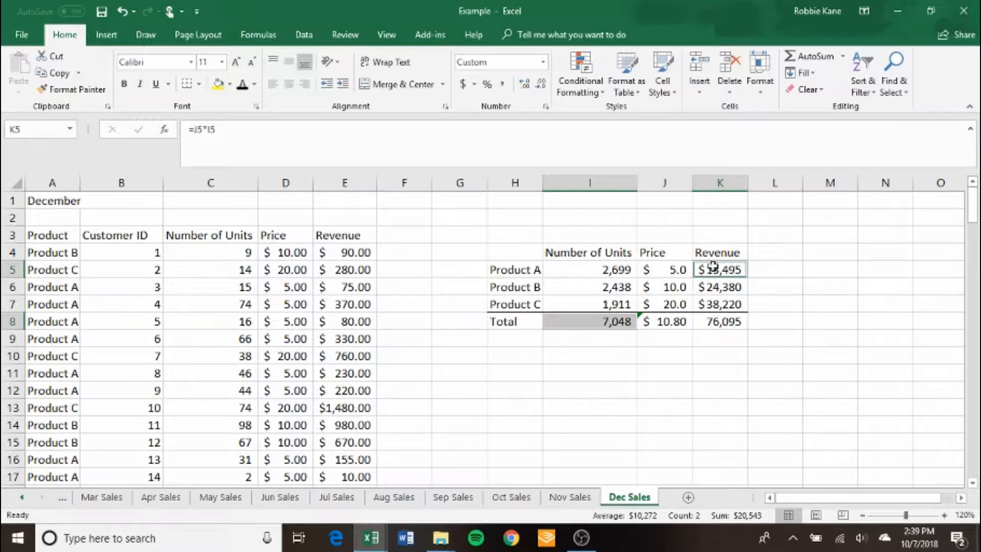
pyautogui.click(615, 271)
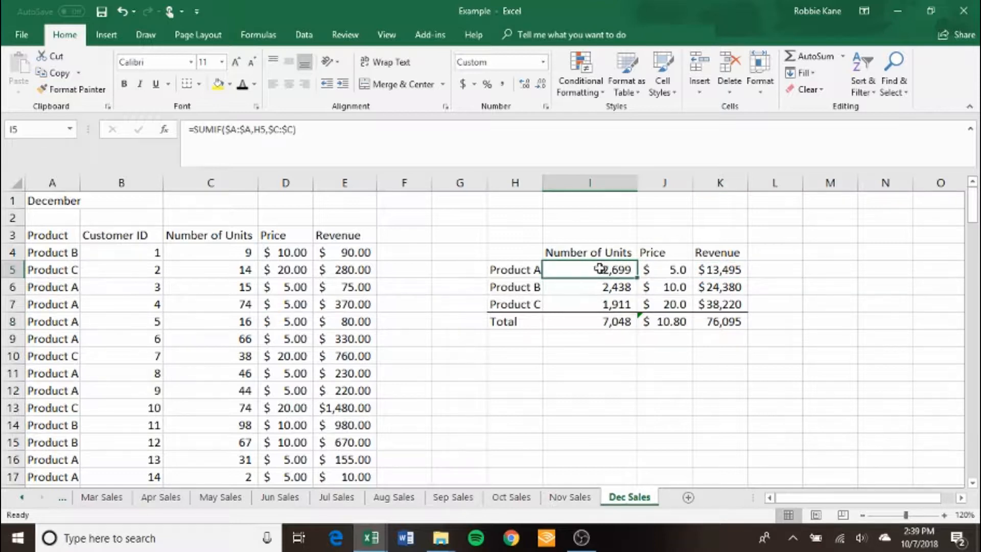
pyautogui.doubleClick(721, 271)
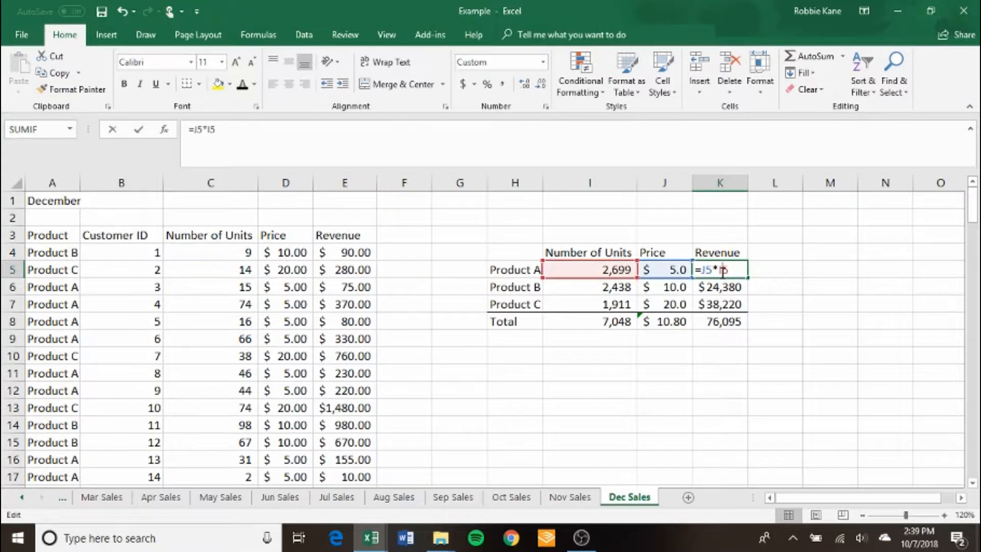
pyautogui.press('Escape')
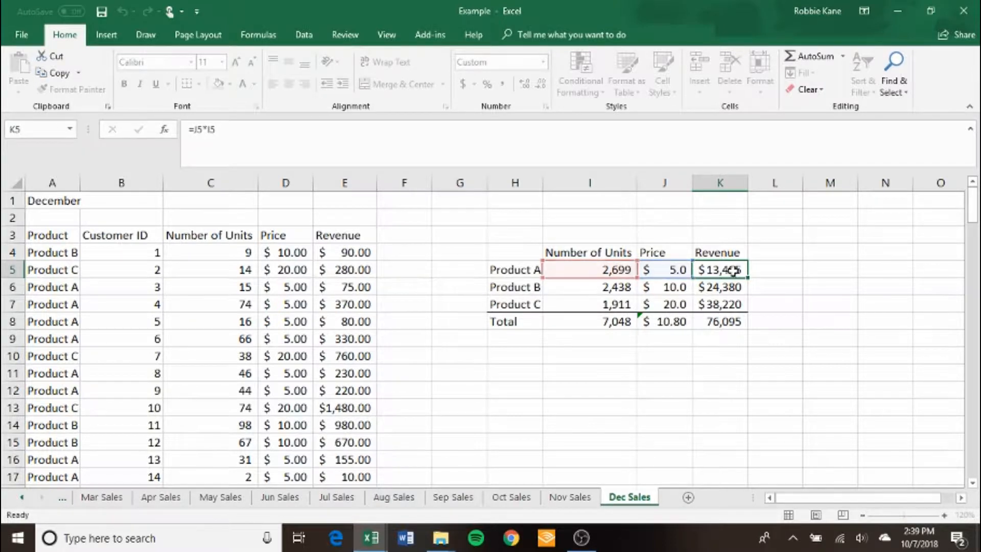
pyautogui.doubleClick(606, 323)
pyautogui.press('Escape')
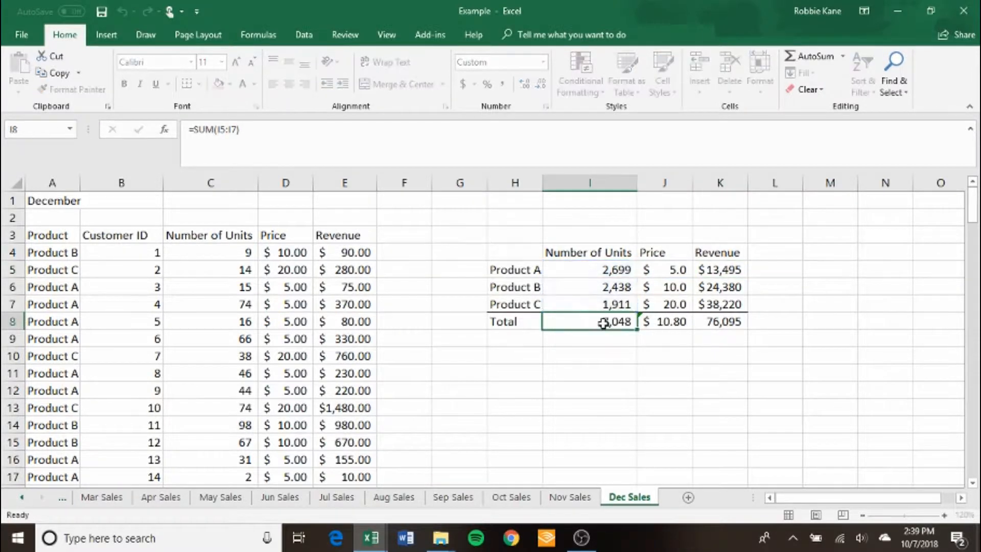
pyautogui.click(618, 266)
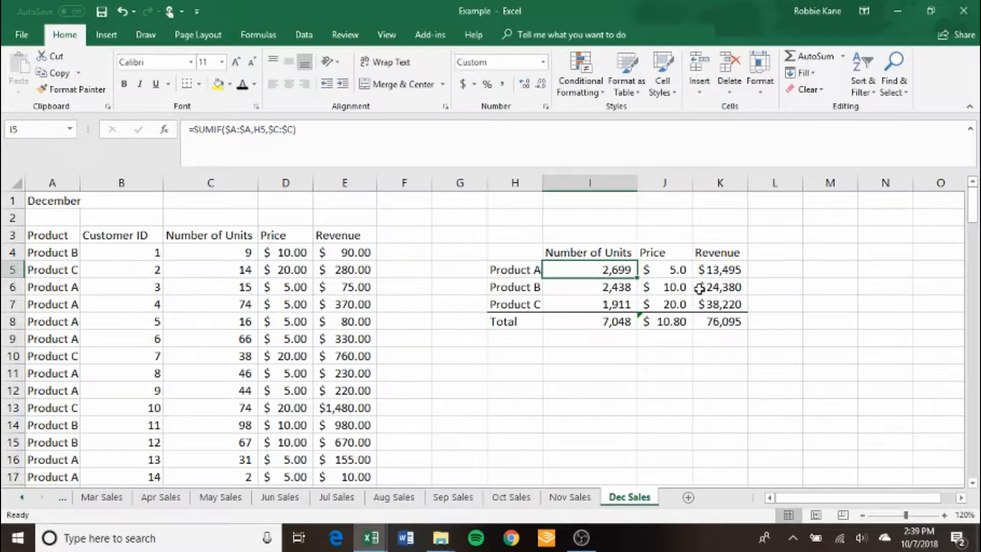
# From the Annual Sales sheet, jump from Product B's December cell M6 to its source, and return to M6 with Go To.
pyautogui.click(23, 498)
pyautogui.click(110, 499)
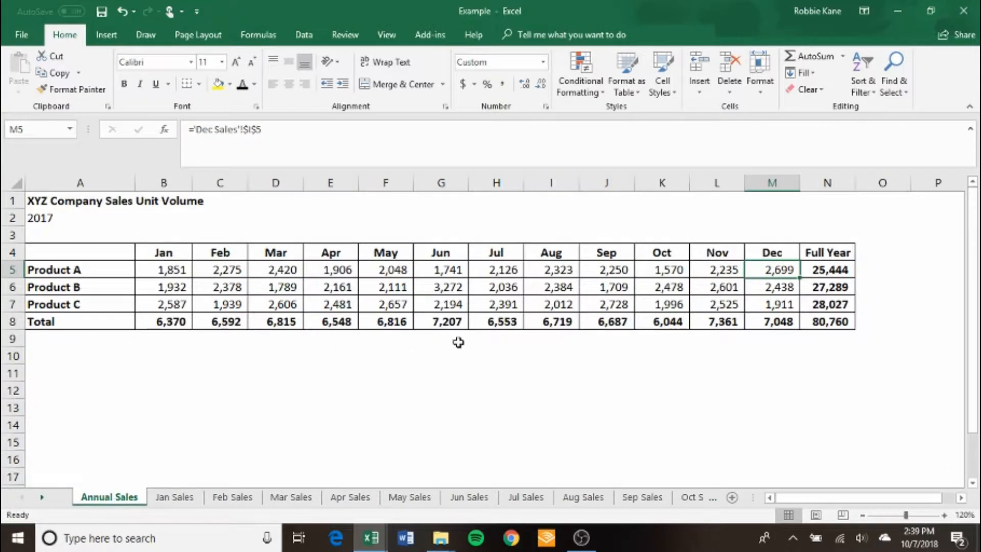
pyautogui.click(780, 287)
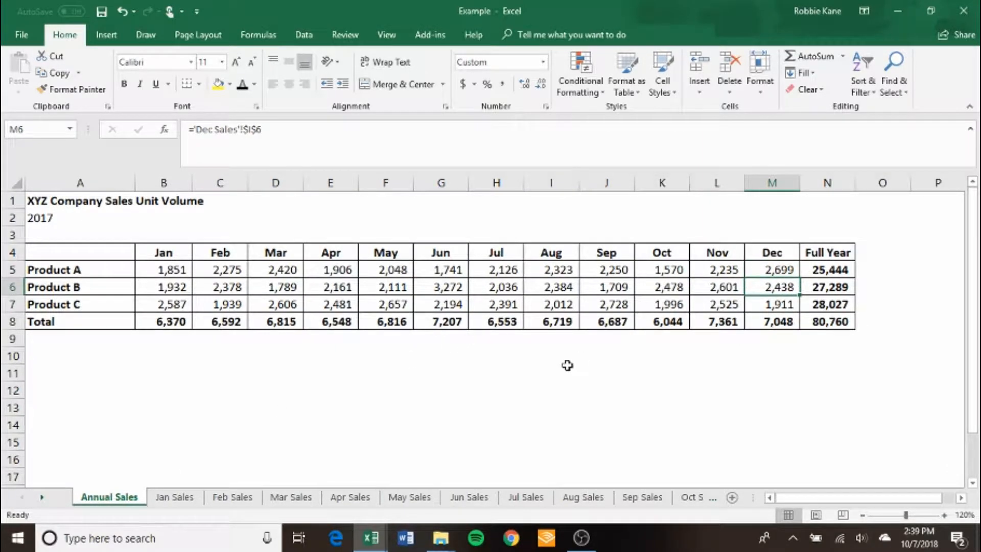
pyautogui.hotkey('ctrl', '[')
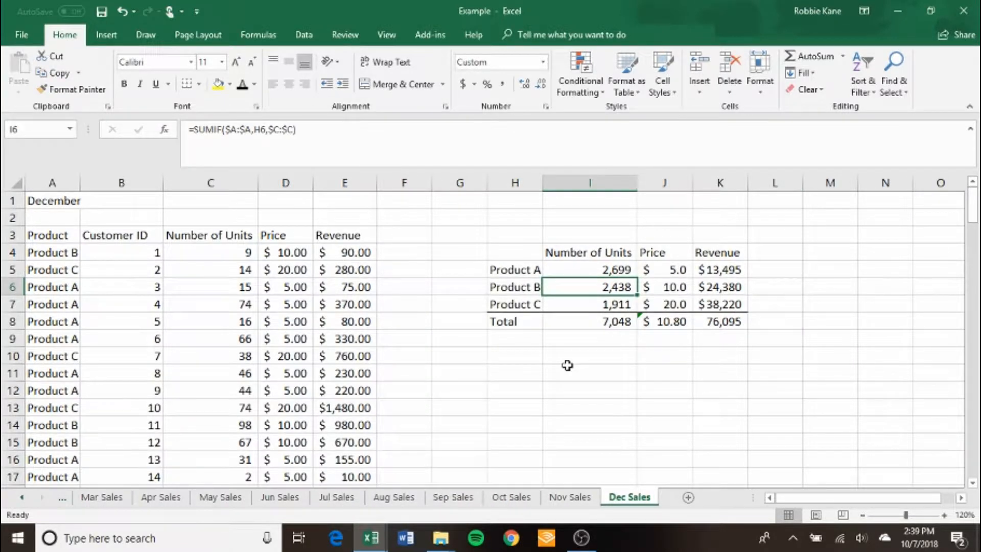
pyautogui.press('F5')
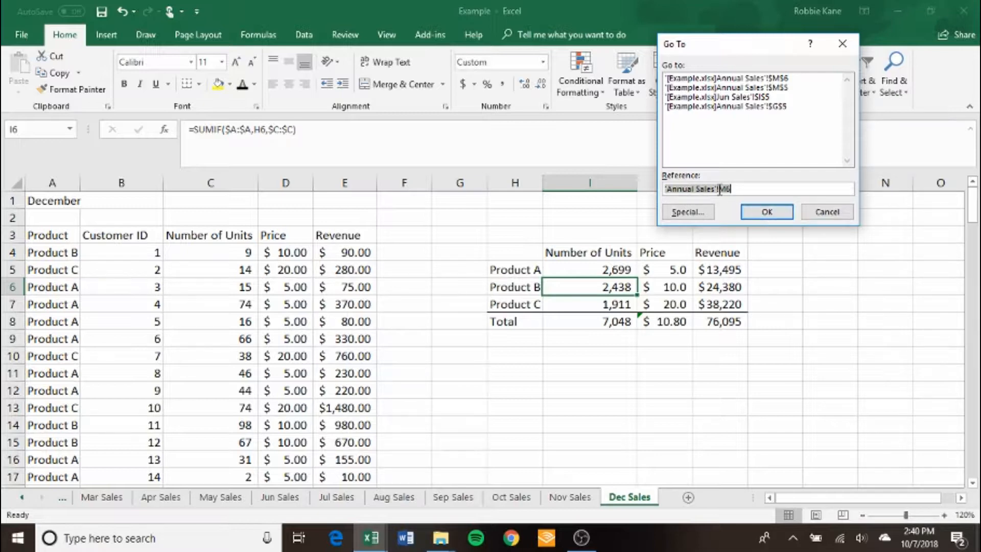
pyautogui.click(765, 212)
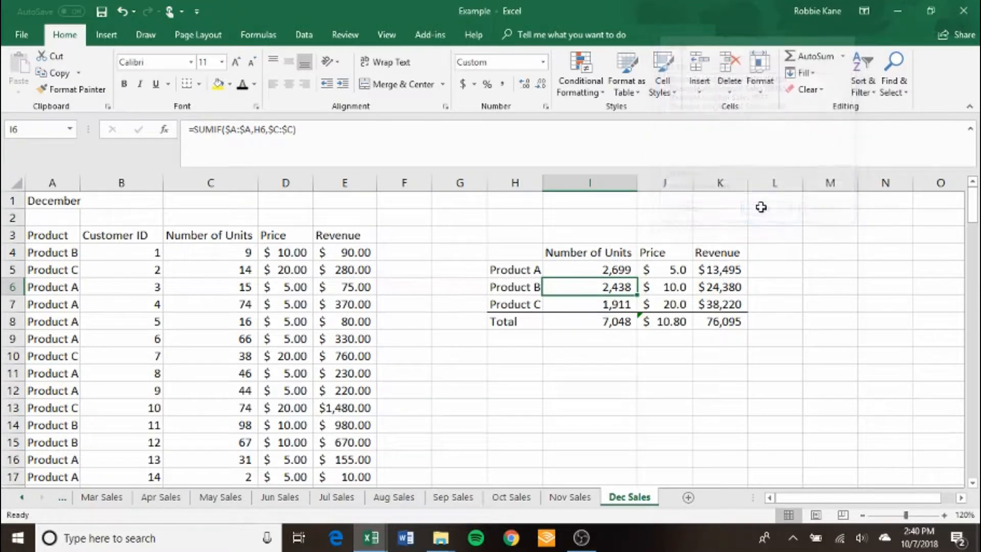
# Jump from Product B's June cell to its source on Jun Sales, and return to the Annual Sales sheet with Go To.
pyautogui.press('Left')
pyautogui.press('Left')
pyautogui.press('Left')
pyautogui.press('Left')
pyautogui.press('Left')
pyautogui.press('Left')
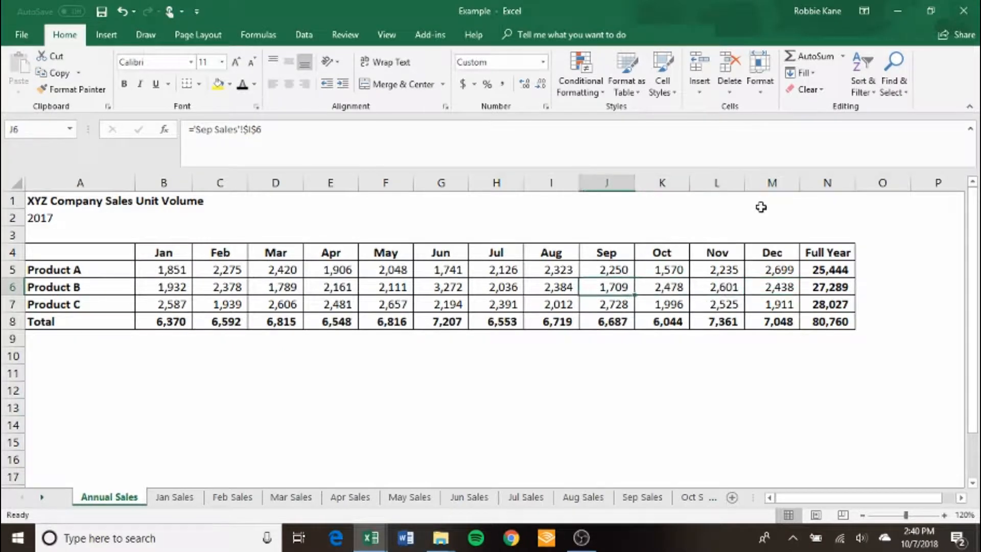
pyautogui.hotkey('ctrl', '[')
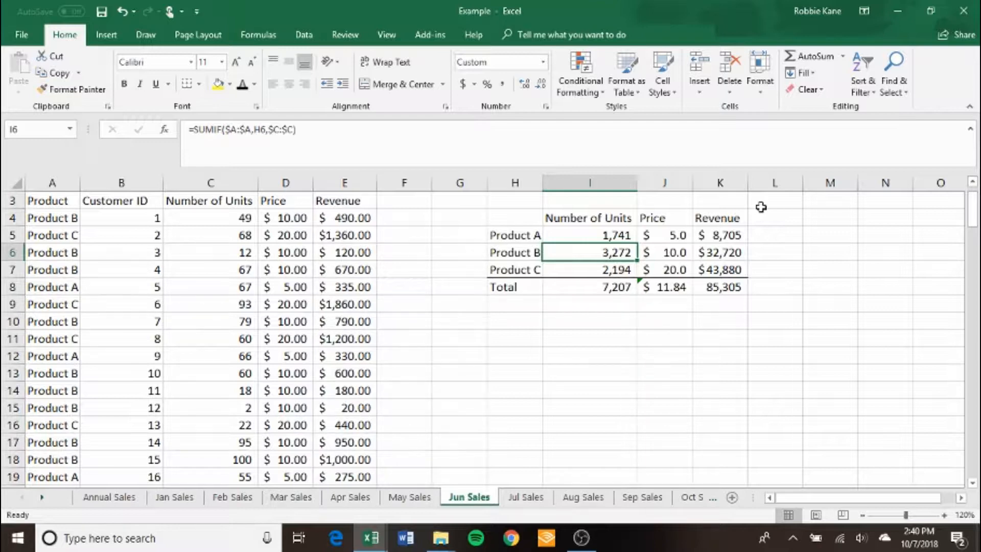
pyautogui.press('F5')
pyautogui.press('Return')
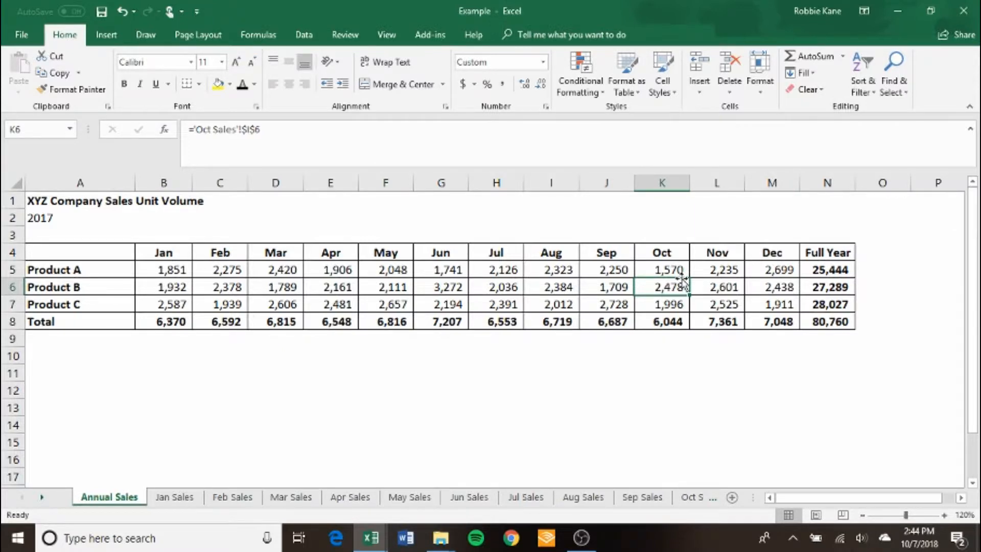
# Jump from Product A's October cell K5 on Annual Sales to its source cell on the Oct Sales sheet.
pyautogui.press('Up')
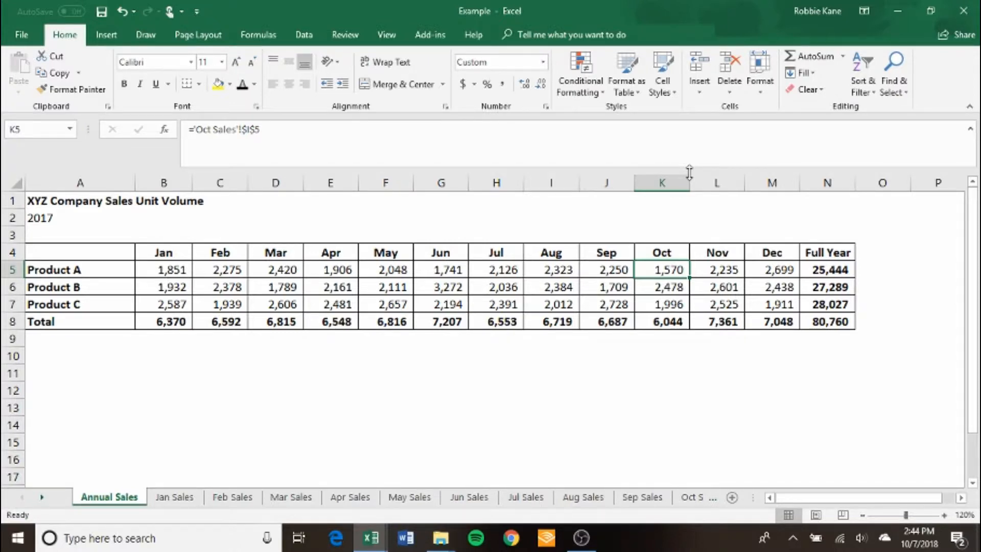
pyautogui.press('Left')
pyautogui.press('Left')
pyautogui.press('Left')
pyautogui.press('Left')
pyautogui.press('Right')
pyautogui.press('Right')
pyautogui.press('Right')
pyautogui.press('Right')
pyautogui.hotkey('ctrl', '[')
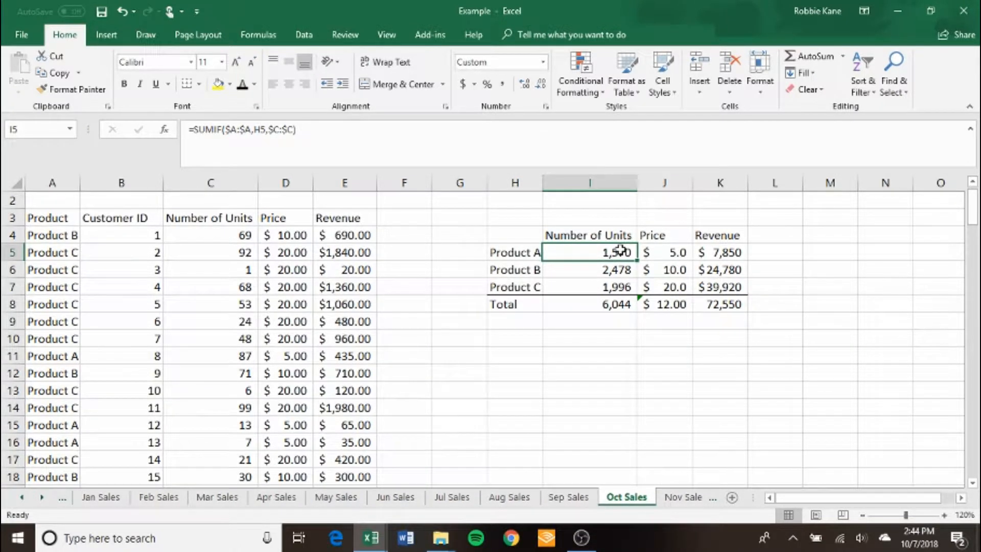
pyautogui.click(22, 498)
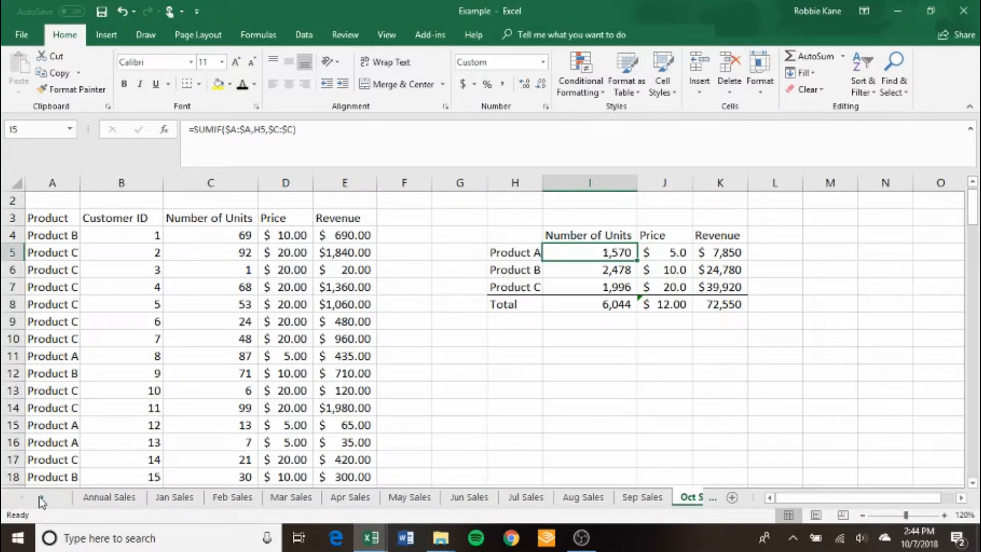
pyautogui.click(42, 498)
pyautogui.click(42, 498)
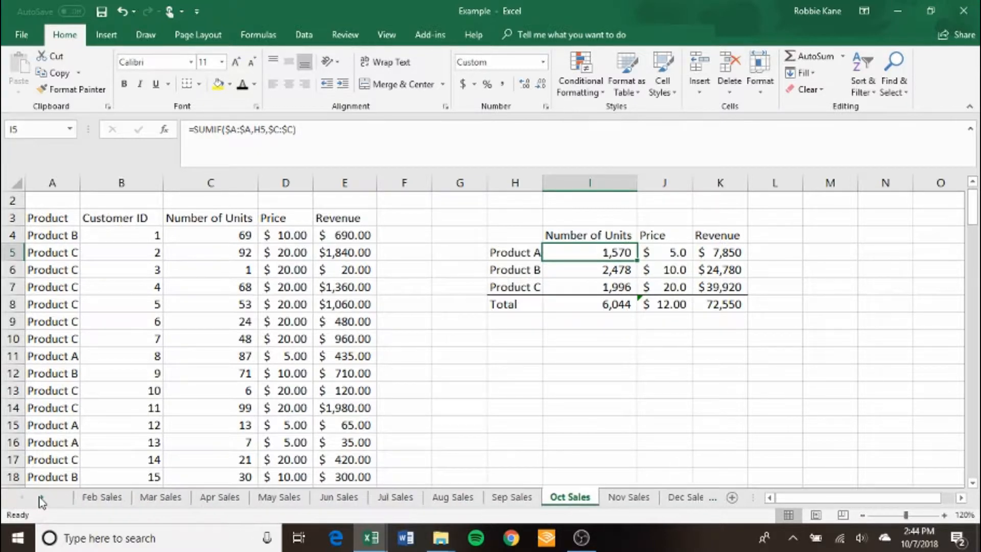
# Open a second window of the Example workbook, move it aside to reveal the original, and maximize it again.
pyautogui.click(387, 35)
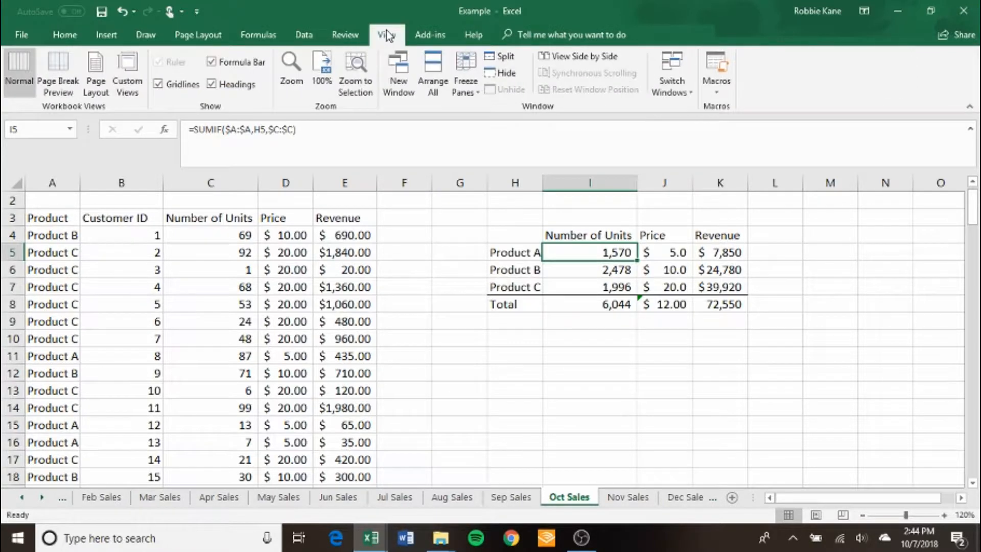
pyautogui.click(408, 80)
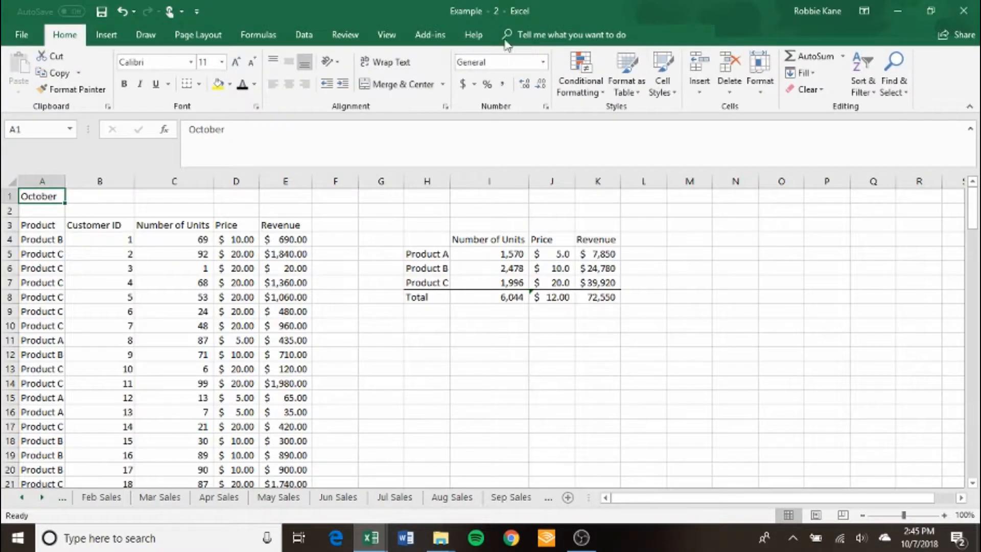
pyautogui.moveTo(569, 9); pyautogui.dragTo(575, 115)
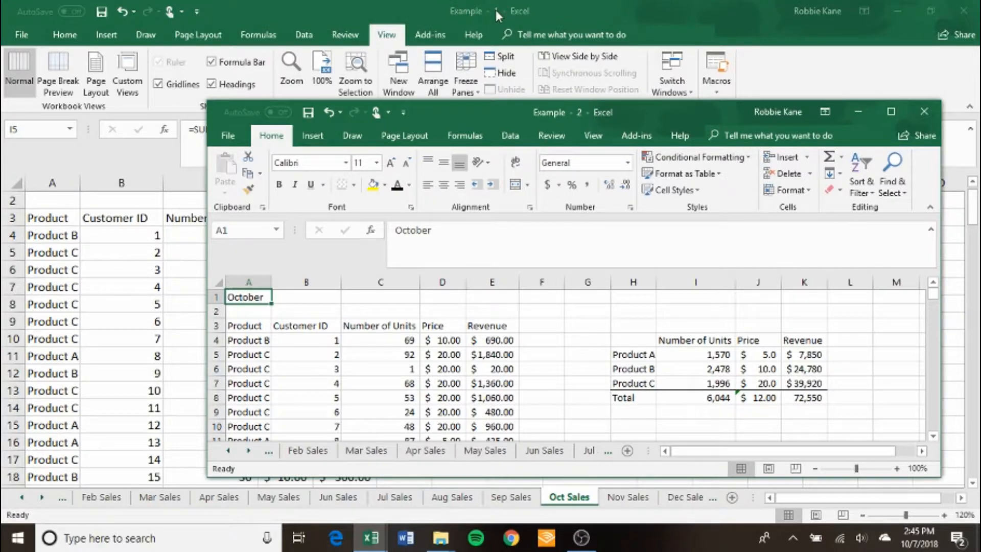
pyautogui.doubleClick(668, 112)
# Open a third window of the Example workbook, move it aside, and bring the second window back to full size.
pyautogui.click(387, 36)
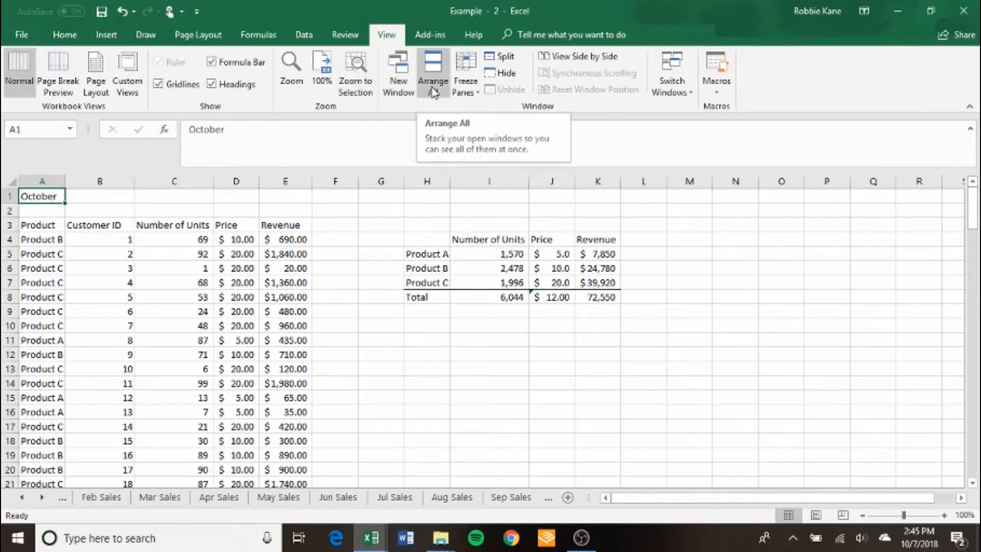
pyautogui.click(409, 87)
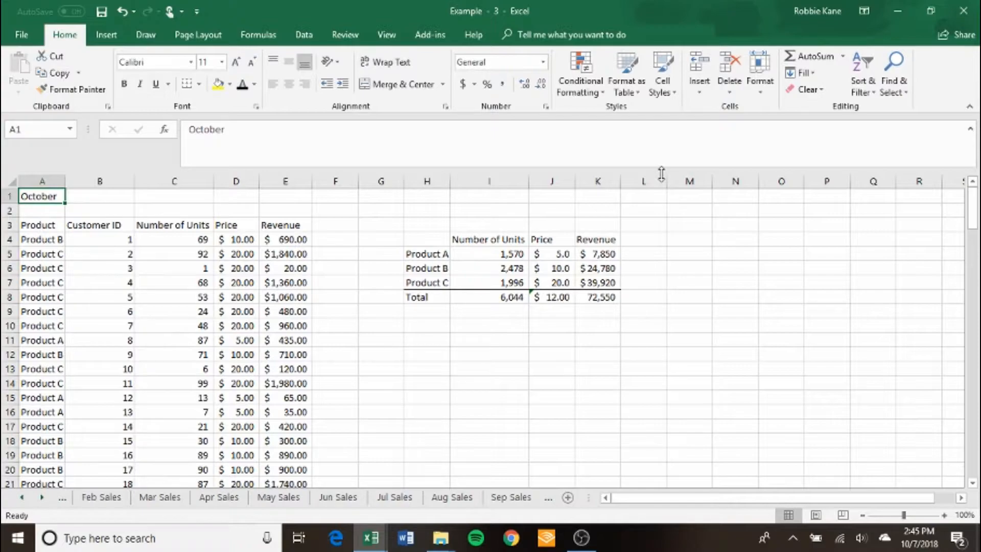
pyautogui.moveTo(557, 16); pyautogui.dragTo(723, 111)
pyautogui.moveTo(521, 15); pyautogui.dragTo(450, 67)
pyautogui.doubleClick(462, 59)
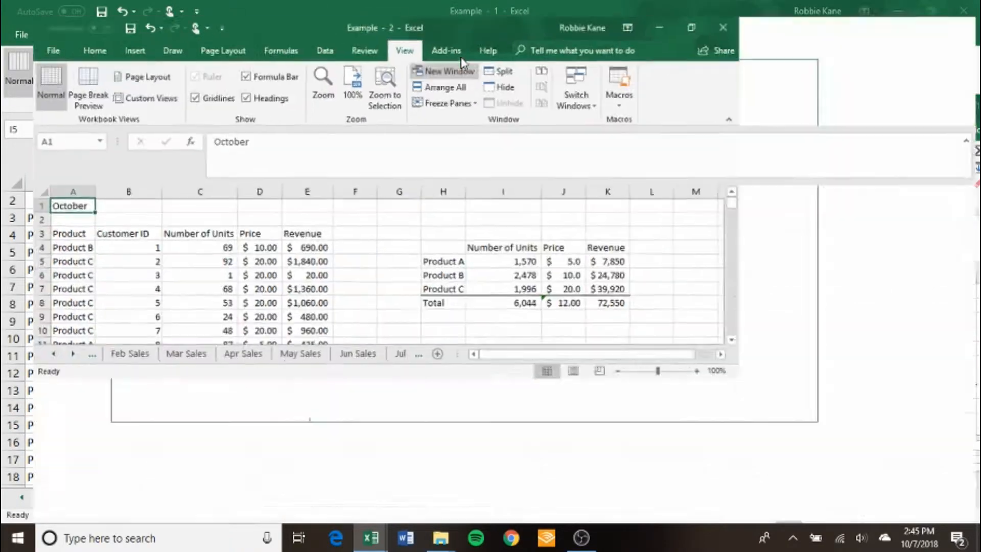
# Show the Annual Sales sheet in the second window and move that window aside to reveal the others.
pyautogui.click(26, 500)
pyautogui.click(25, 499)
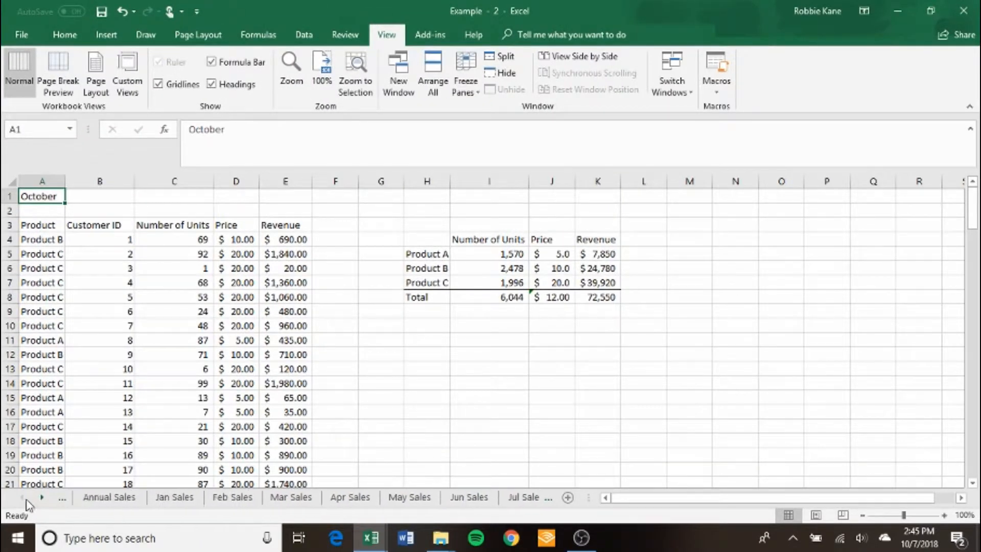
pyautogui.click(110, 498)
pyautogui.click(334, 352)
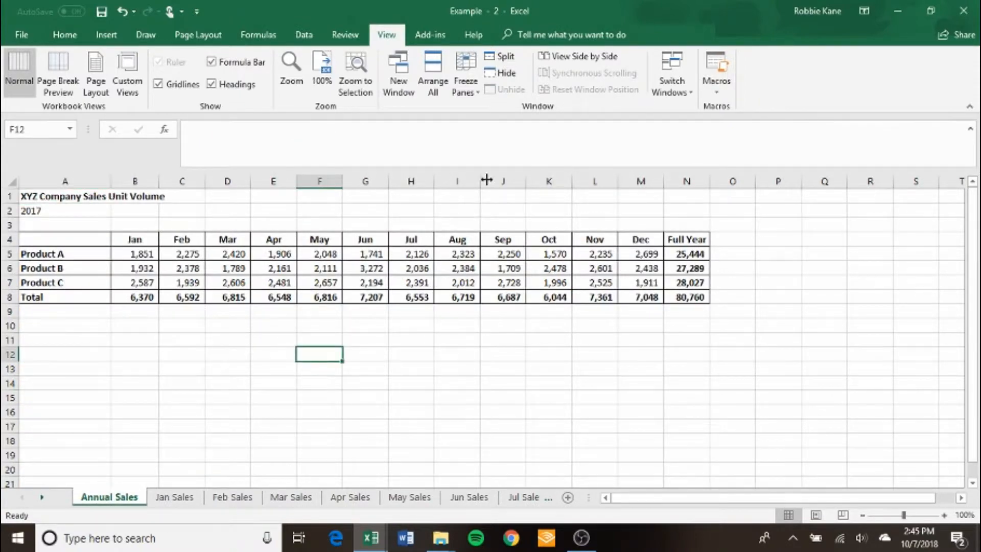
pyautogui.moveTo(622, 7); pyautogui.dragTo(306, 124)
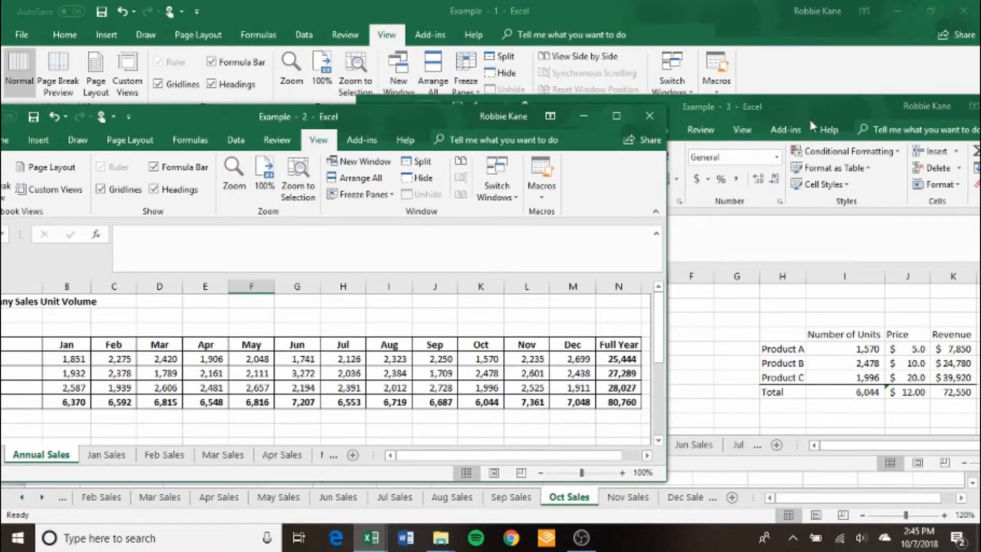
# Maximize the third window of the workbook and show the May Sales sheet in it.
pyautogui.click(821, 101)
pyautogui.doubleClick(795, 103)
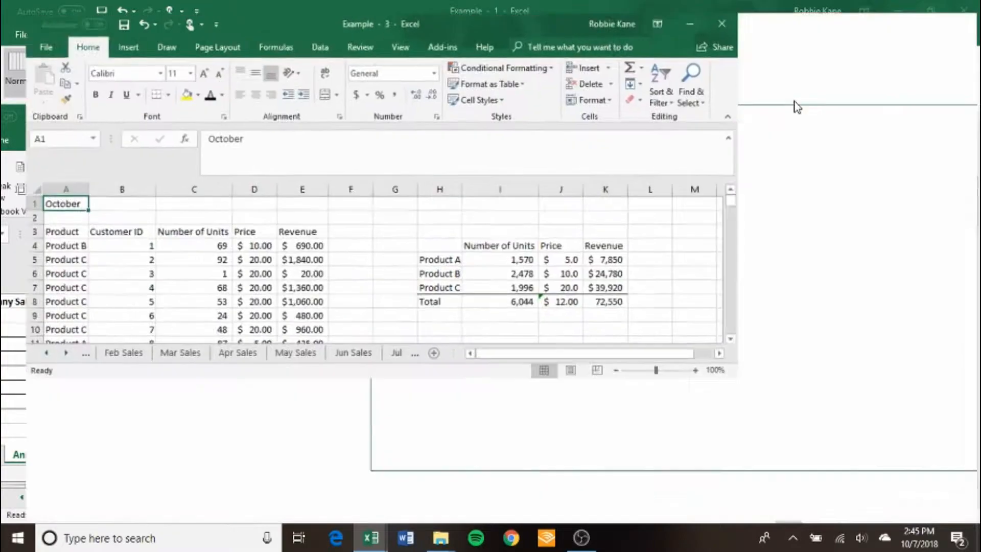
pyautogui.click(275, 505)
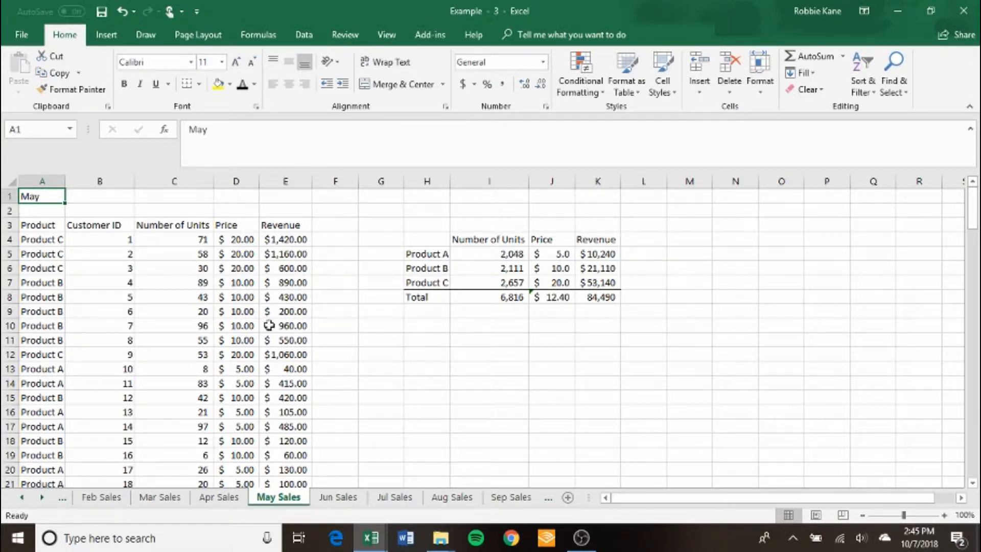
# Switch to the first window of the workbook and freeze the panes at cell A4 on the Oct Sales sheet.
pyautogui.click(371, 538)
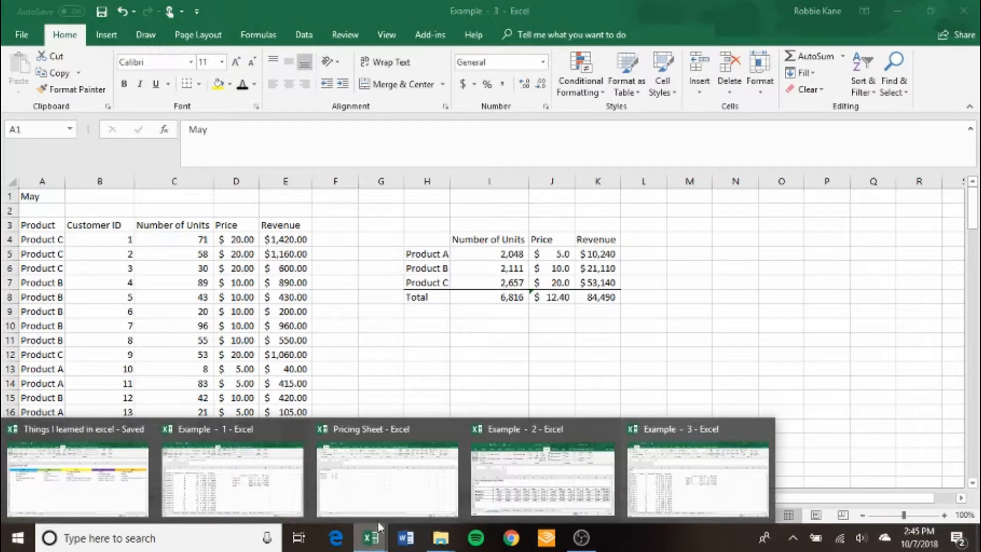
pyautogui.click(250, 464)
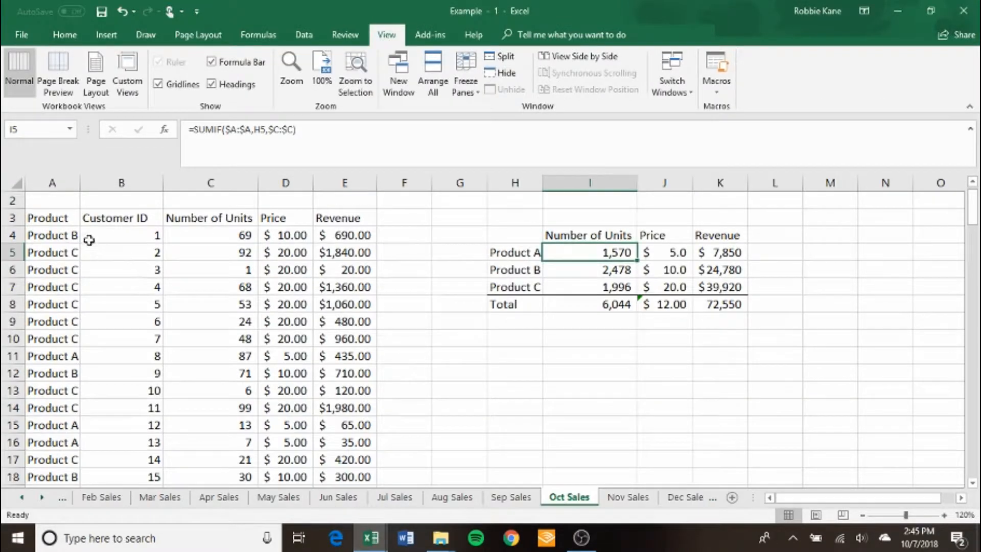
pyautogui.click(65, 232)
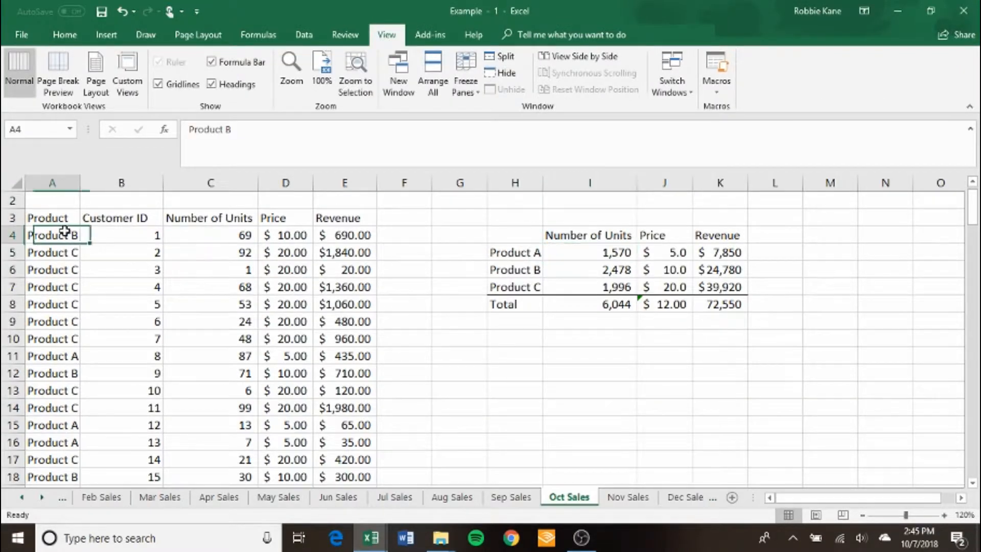
pyautogui.click(466, 84)
pyautogui.click(514, 116)
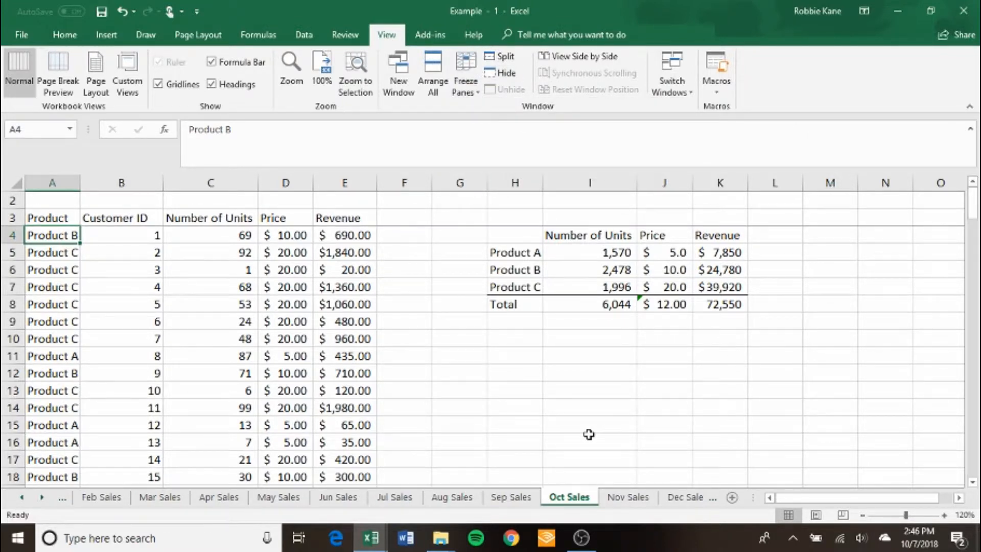
# Show the Oct Sales sheet in the third window and compare its freeze panes with those in the first window.
pyautogui.hotkey('alt', 'Tab')
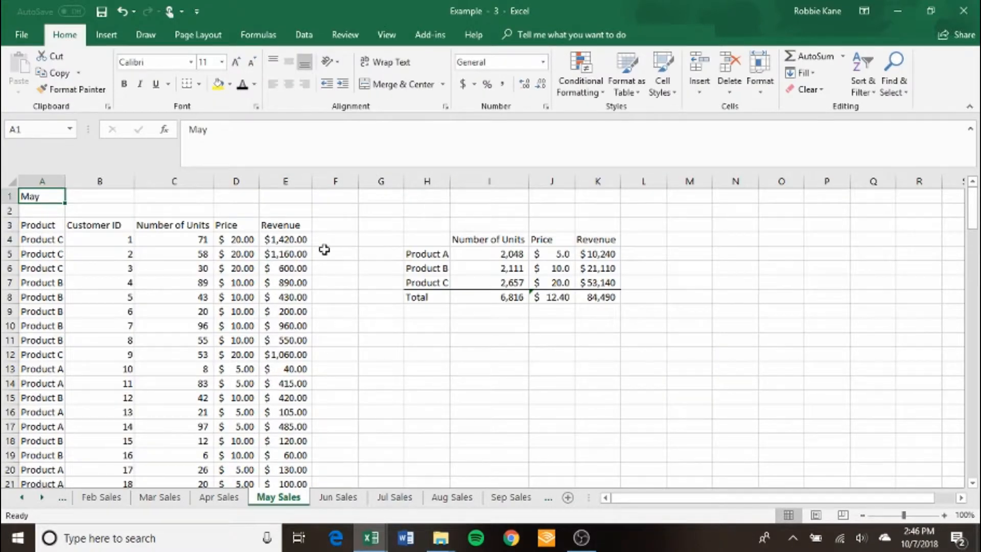
pyautogui.hotkey('alt', 'Tab')
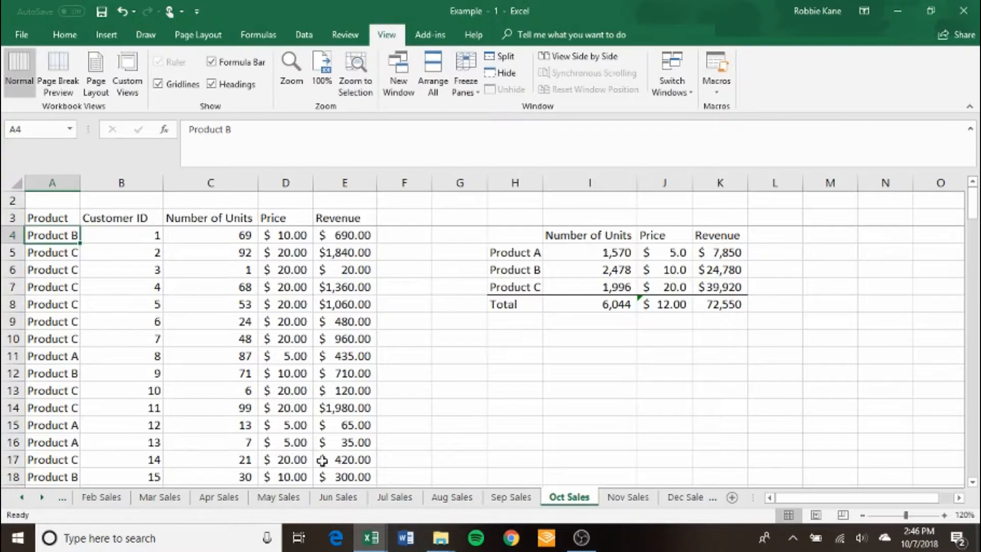
pyautogui.hotkey('alt', 'Tab')
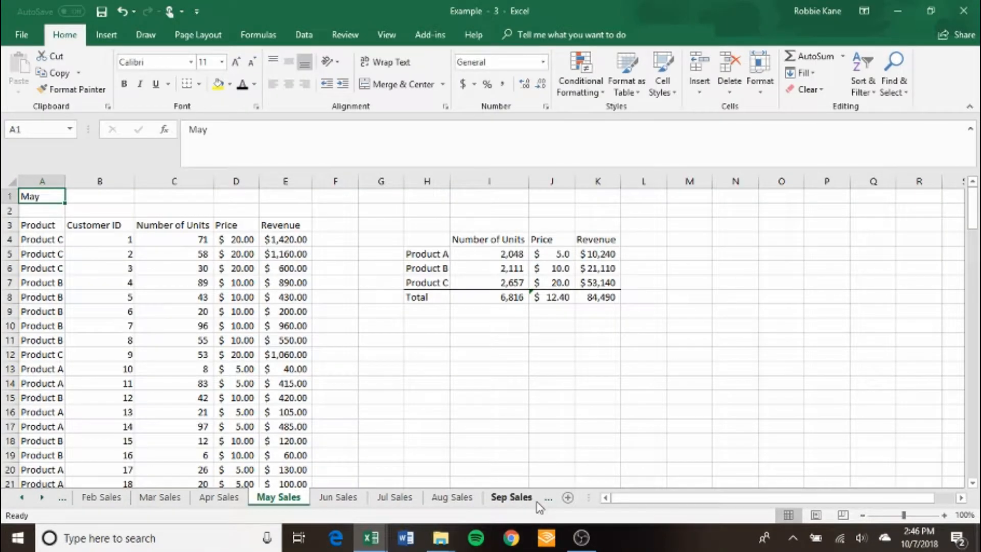
pyautogui.click(518, 501)
pyautogui.click(513, 498)
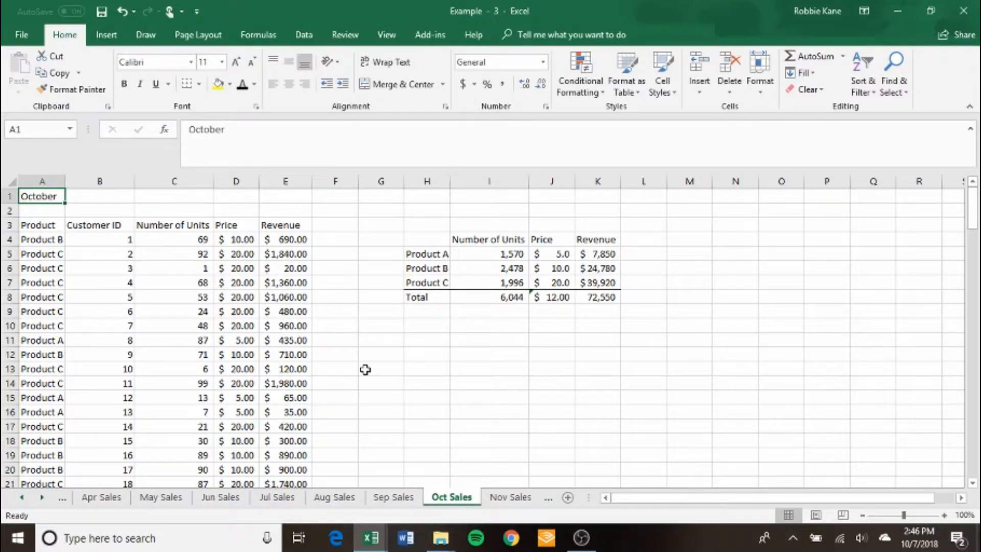
pyautogui.press('Down')
pyautogui.press('Down')
pyautogui.press('Down')
pyautogui.press('Down')
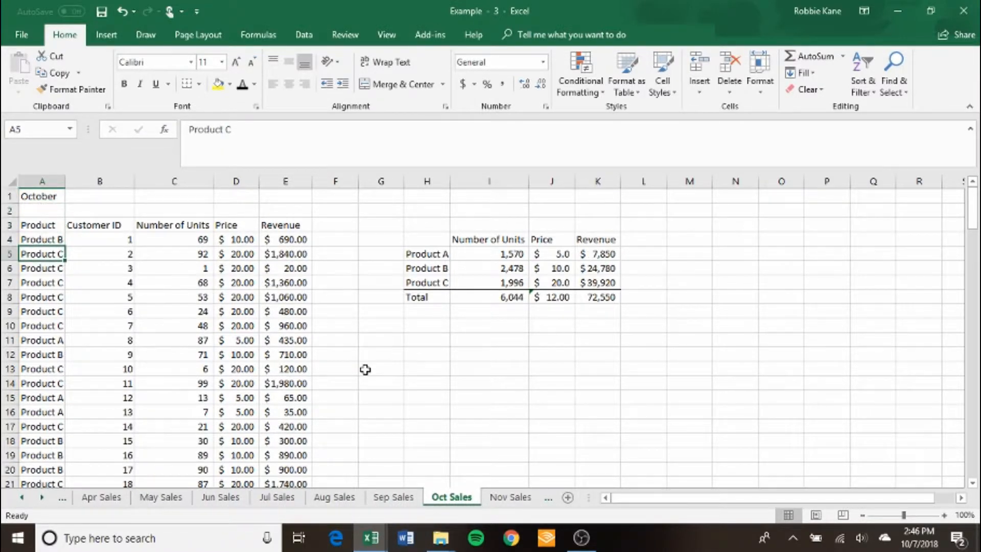
pyautogui.moveTo(653, 12); pyautogui.dragTo(597, 85)
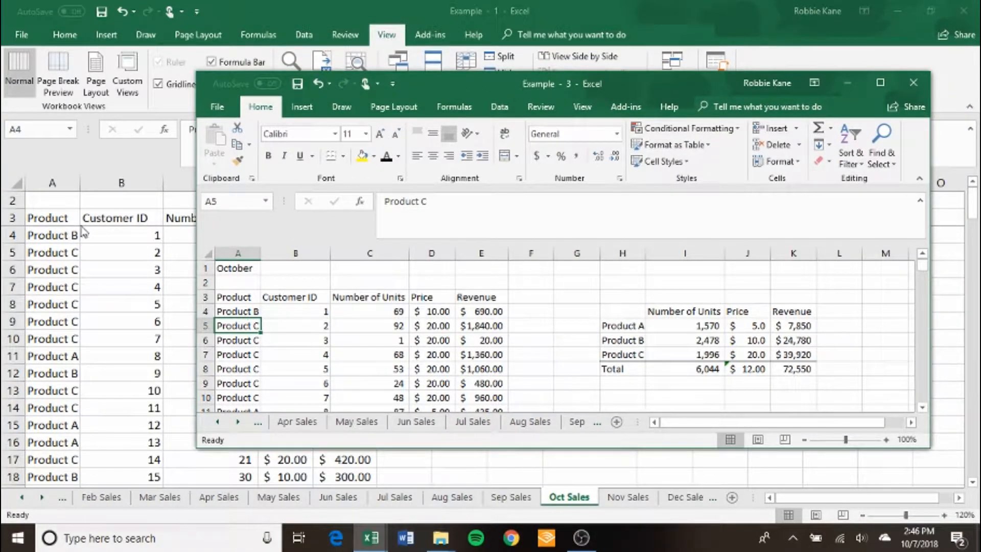
pyautogui.doubleClick(669, 85)
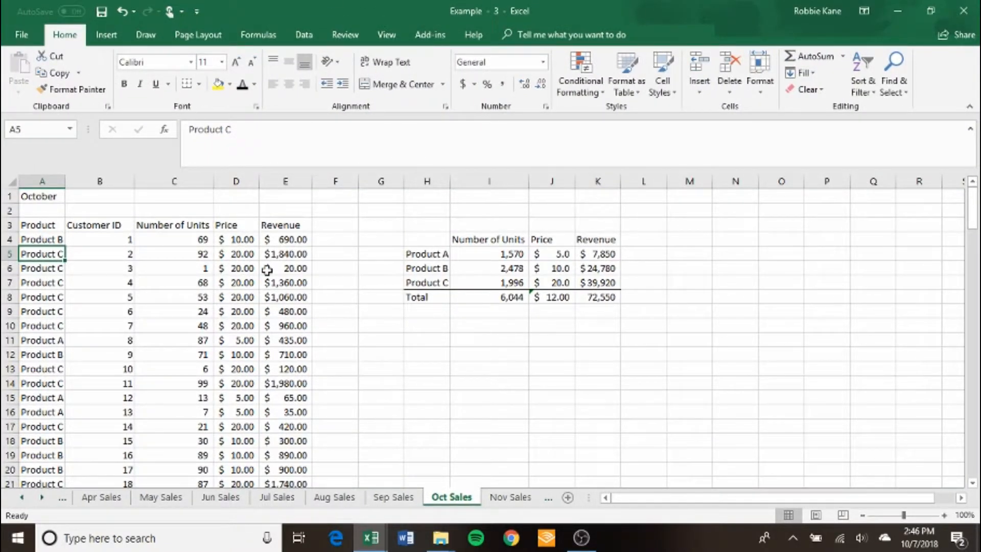
# Freeze the panes at cell A4 on the Oct Sales sheet in the third window as well.
pyautogui.click(59, 239)
pyautogui.click(387, 35)
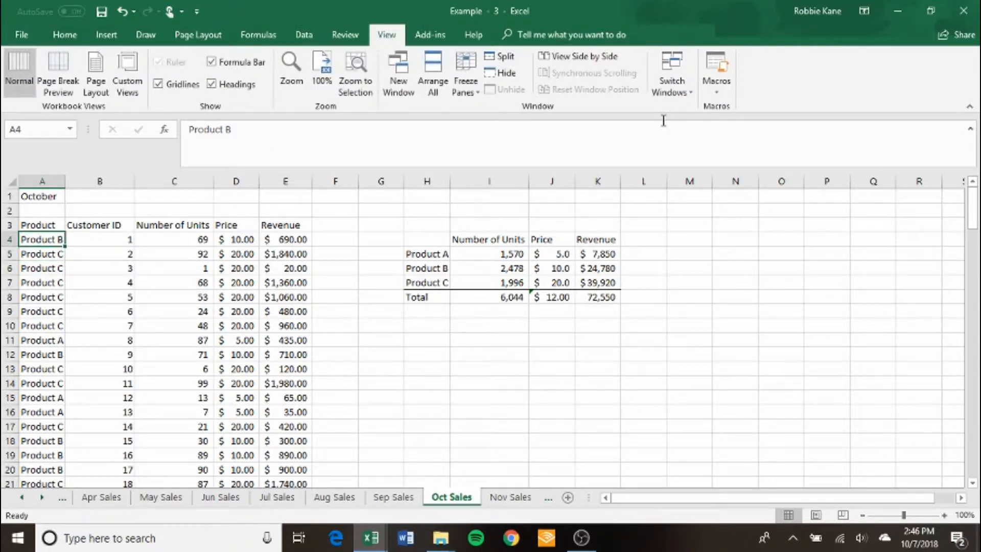
pyautogui.click(466, 91)
pyautogui.click(498, 121)
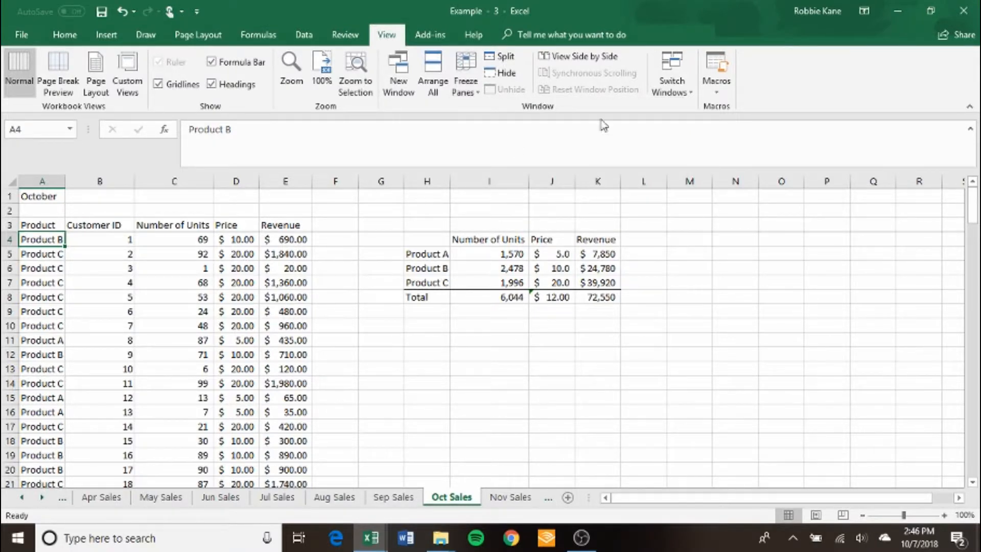
# Close the third window of the workbook and bring up the second window at full size.
pyautogui.moveTo(658, 21); pyautogui.dragTo(636, 124)
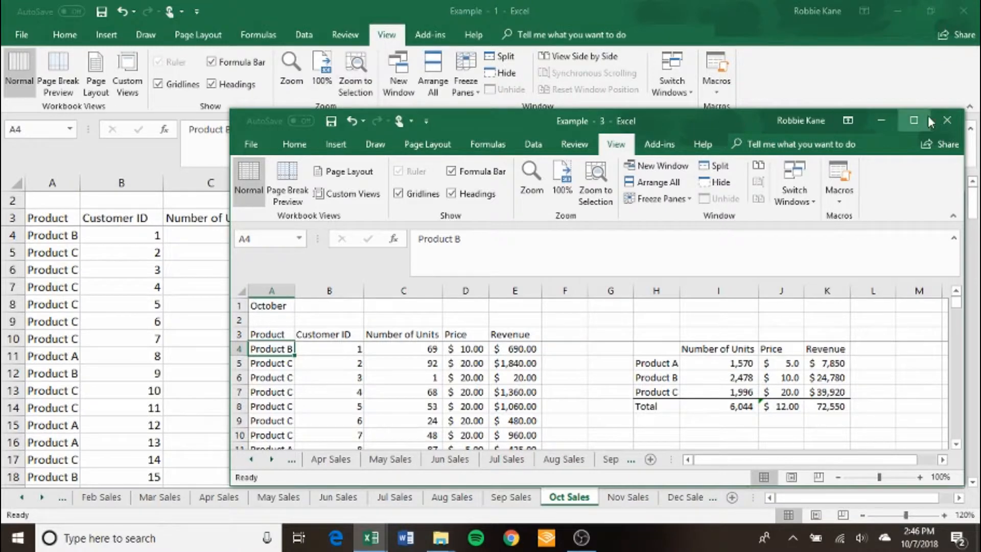
pyautogui.click(948, 120)
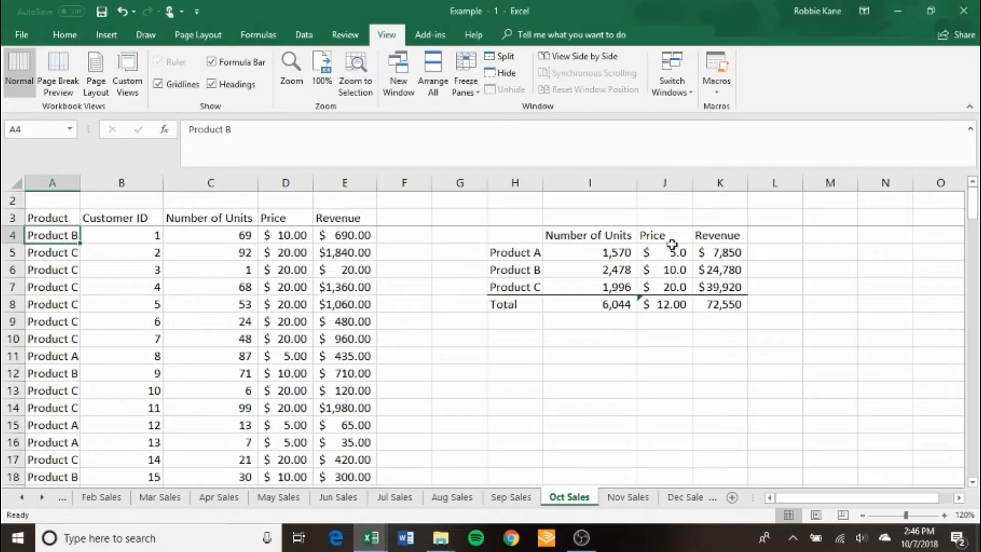
pyautogui.click(371, 537)
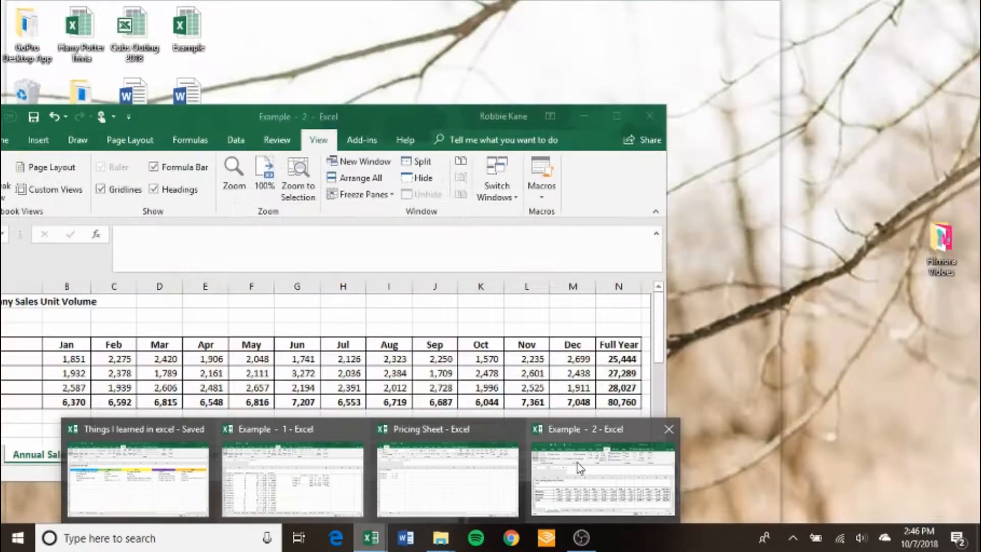
pyautogui.click(580, 468)
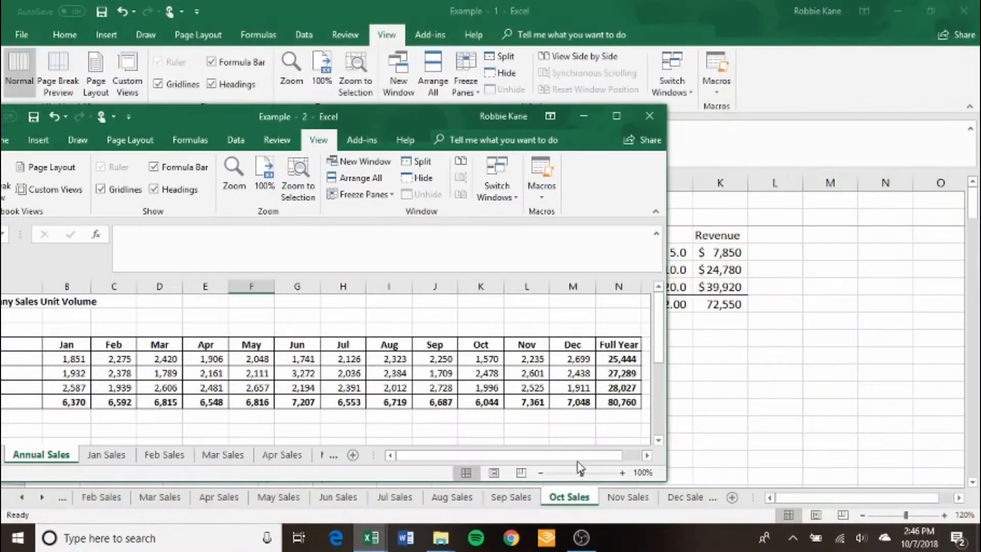
pyautogui.doubleClick(617, 114)
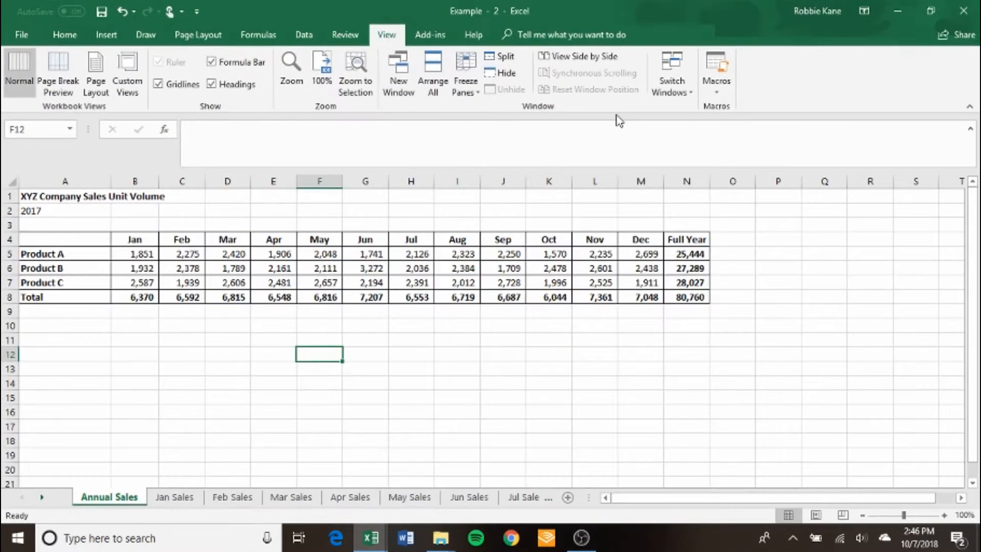
# Show the Jun Sales and Oct Sales sheets in the second window and check the freeze panes around cell A4 on Oct Sales.
pyautogui.click(460, 499)
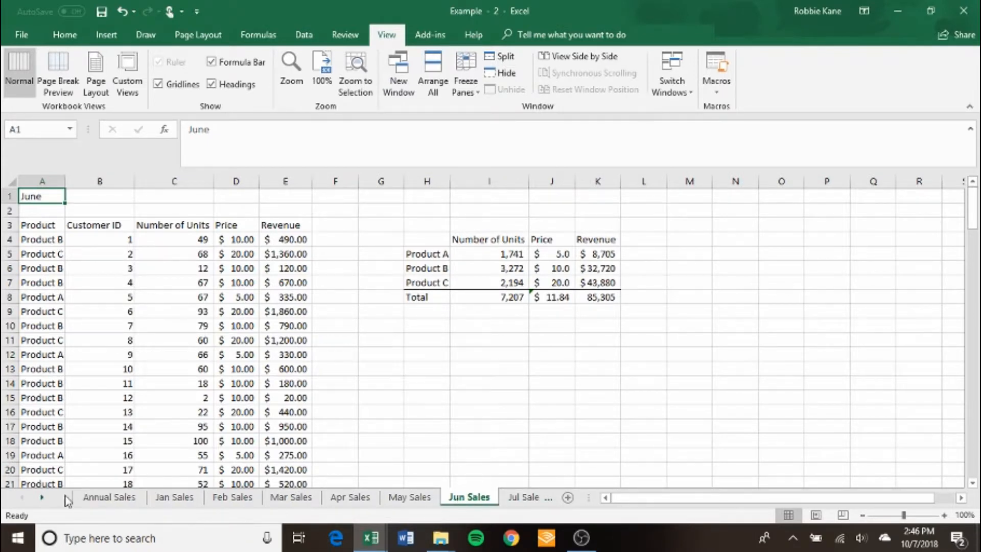
pyautogui.click(43, 496)
pyautogui.click(43, 496)
pyautogui.click(43, 495)
pyautogui.click(43, 496)
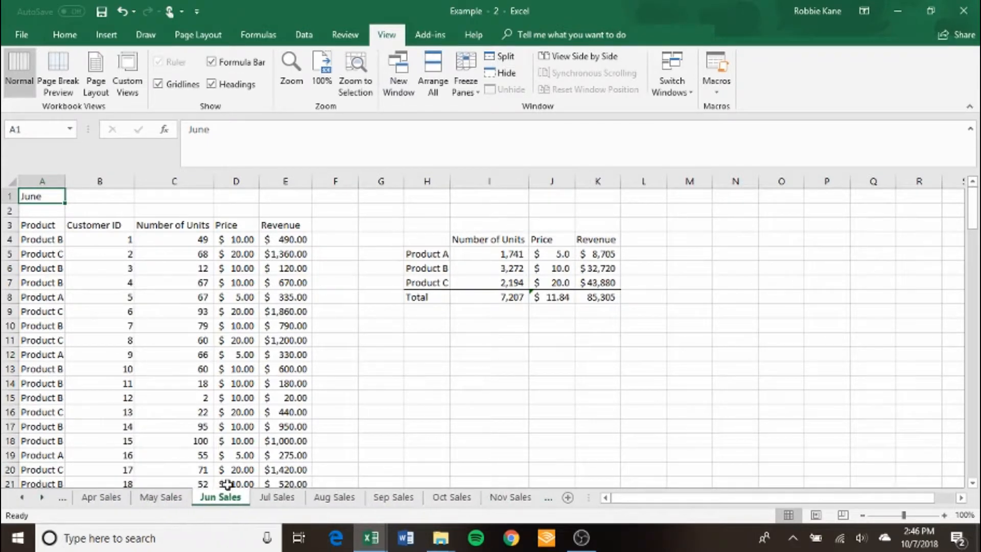
pyautogui.click(462, 497)
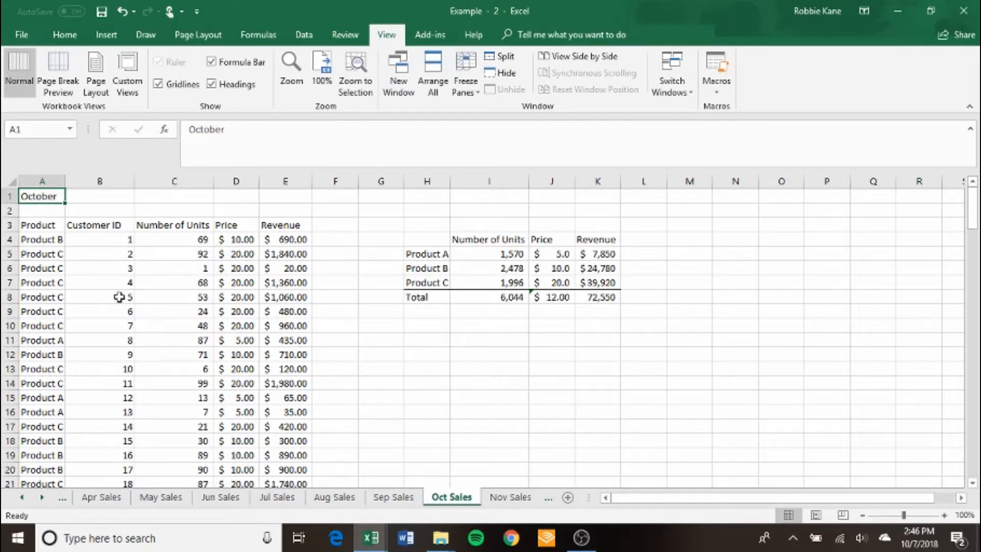
pyautogui.click(60, 240)
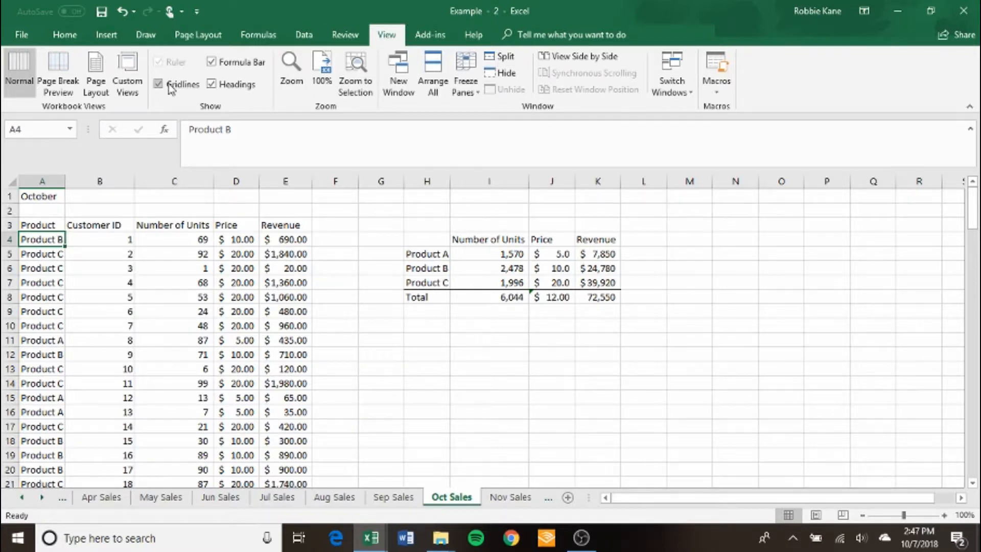
# Return to the Annual Sales sheet in the second window and select cell F11.
pyautogui.click(21, 502)
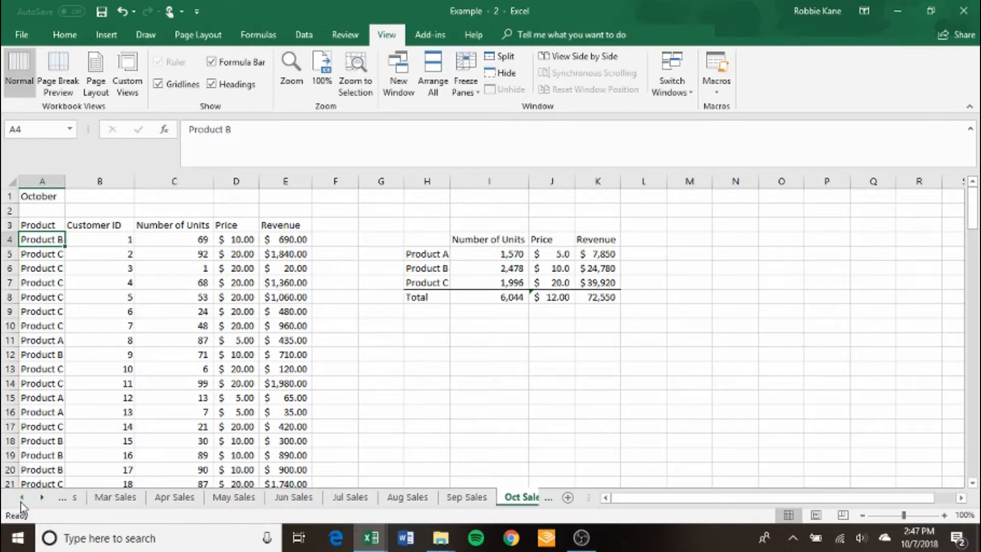
pyautogui.click(21, 502)
pyautogui.click(21, 502)
pyautogui.click(21, 502)
pyautogui.click(108, 498)
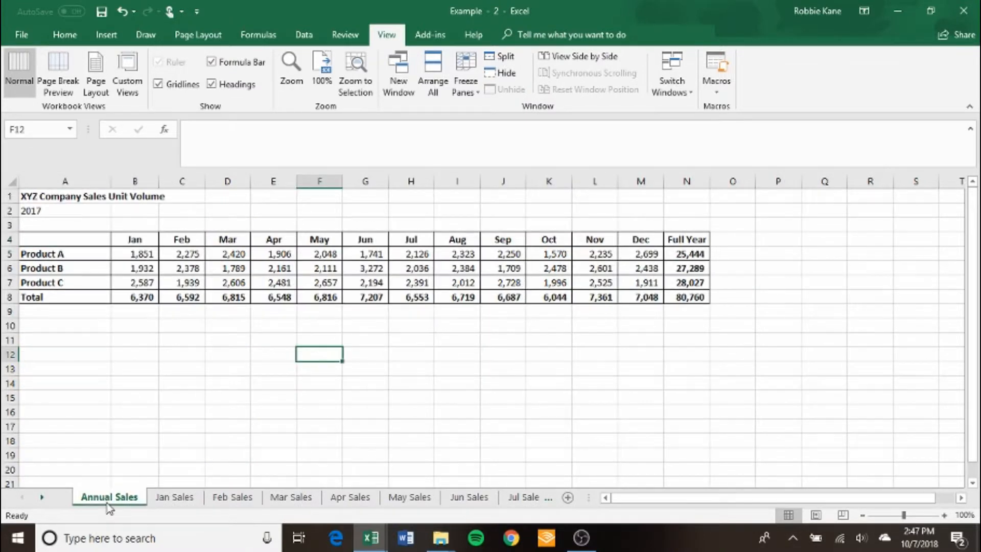
pyautogui.click(308, 337)
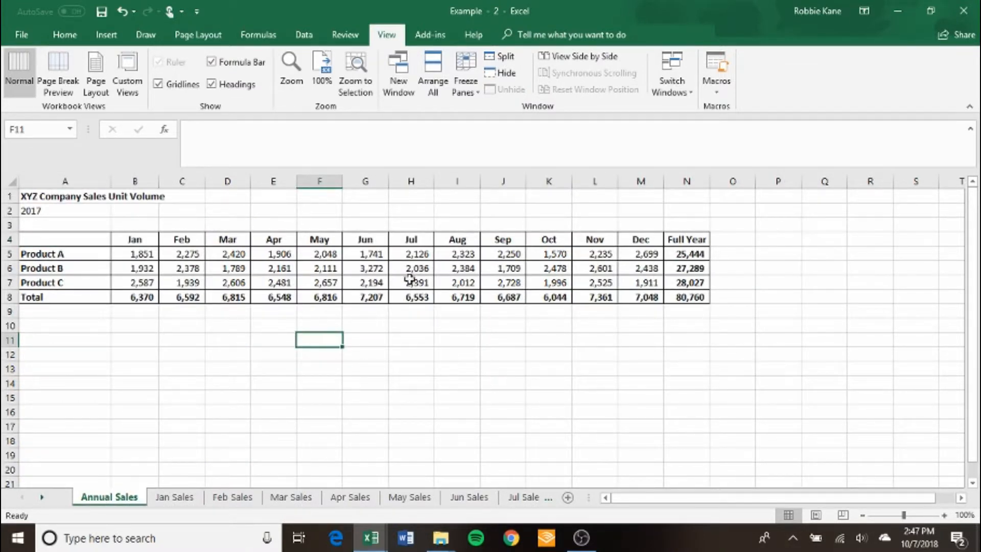
# Switch to the first window of the workbook, show its Annual Sales sheet and select cell E10.
pyautogui.hotkey('alt', 'Tab')
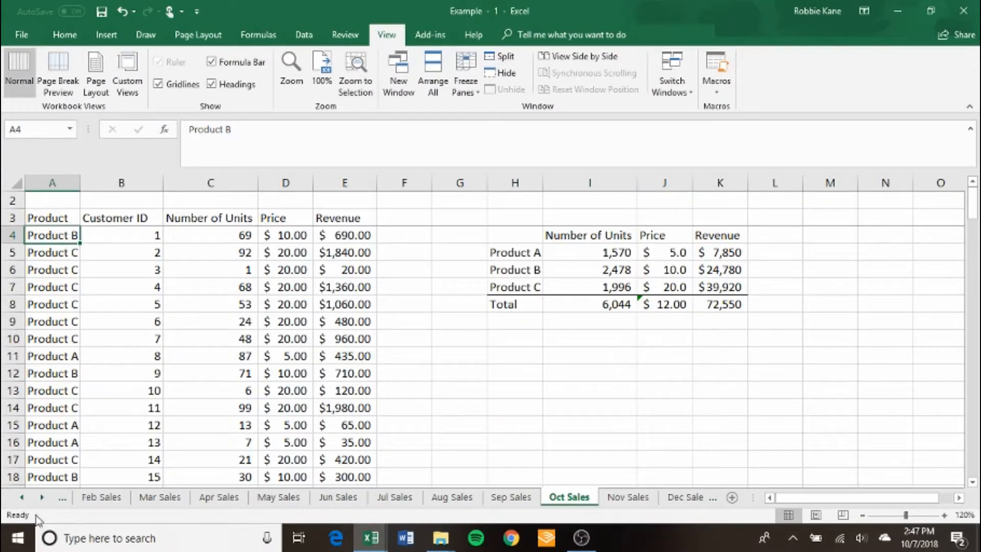
pyautogui.click(23, 500)
pyautogui.click(23, 500)
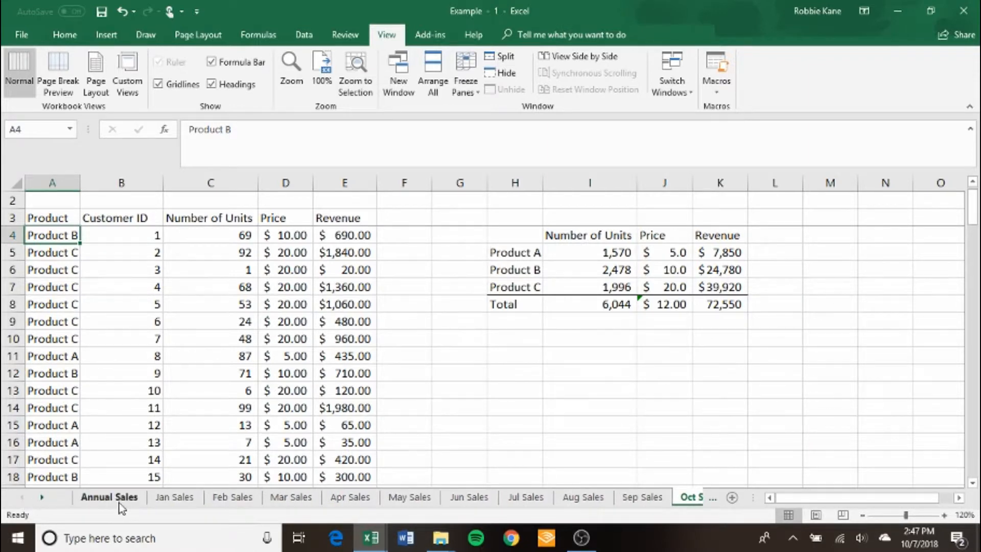
pyautogui.click(119, 504)
pyautogui.click(351, 352)
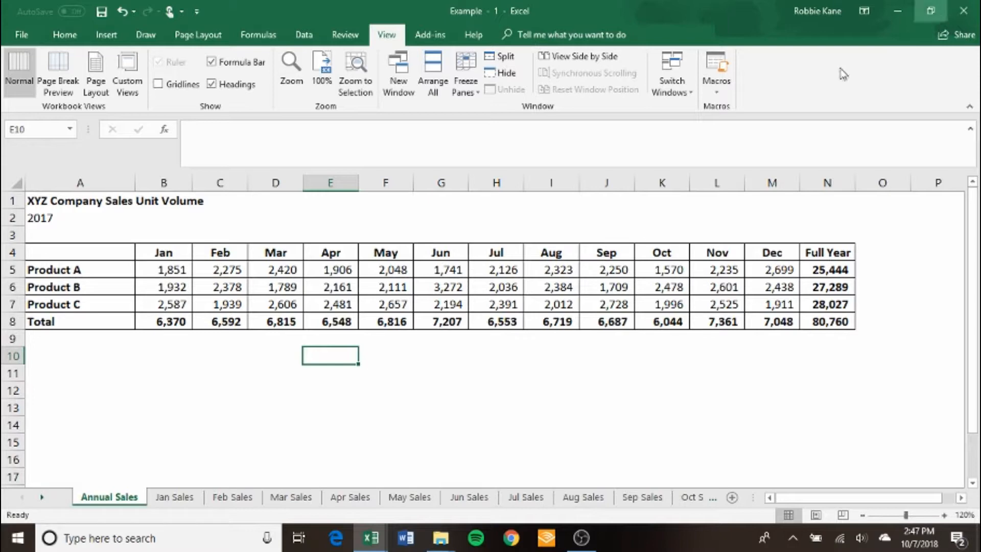
# Switch to the second window, select cell A1 on Annual Sales and float the window over the first one to compare them.
pyautogui.hotkey('alt', 'Tab')
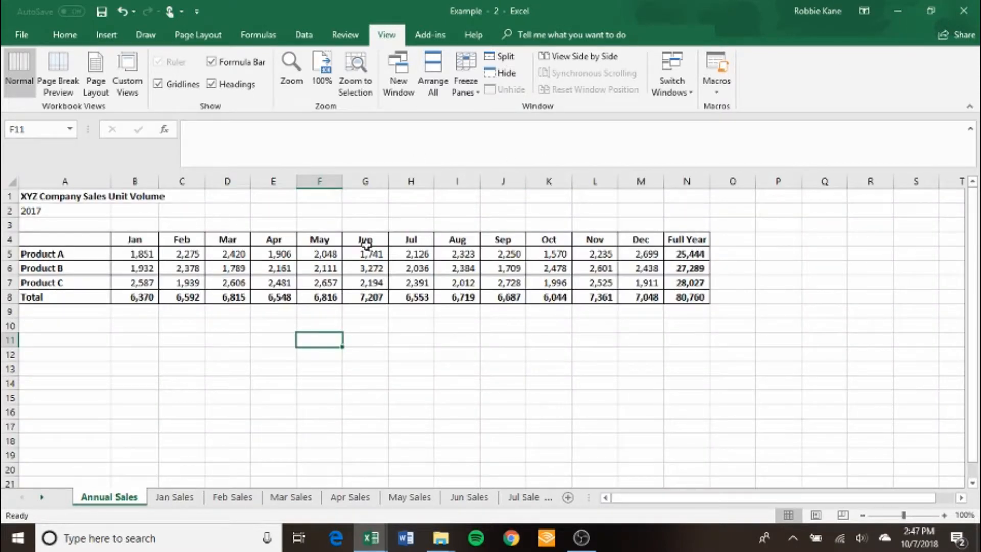
pyautogui.press('Up')
pyautogui.press('Up')
pyautogui.press('Up')
pyautogui.press('Up')
pyautogui.press('Up')
pyautogui.press('Up')
pyautogui.press('Up')
pyautogui.press('Up')
pyautogui.press('Up')
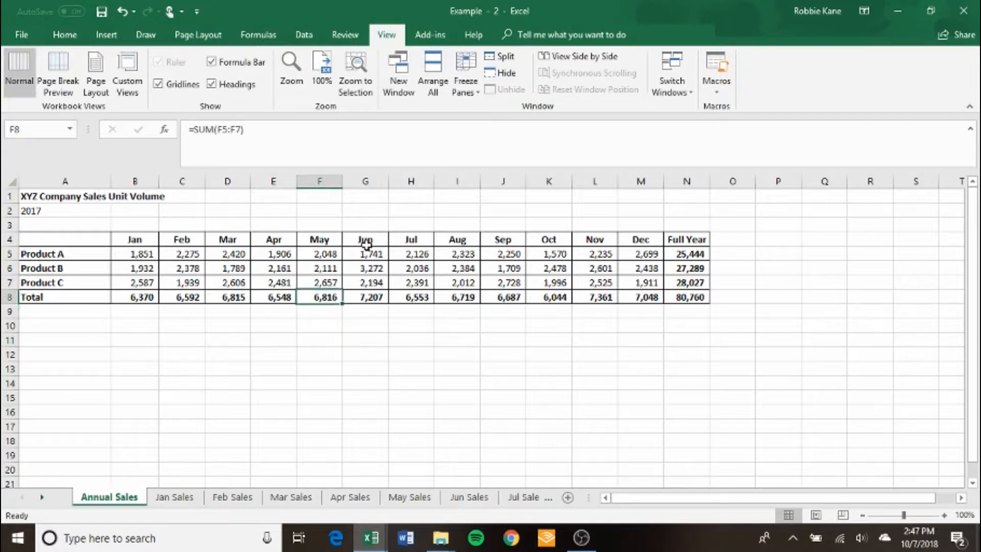
pyautogui.press('Up')
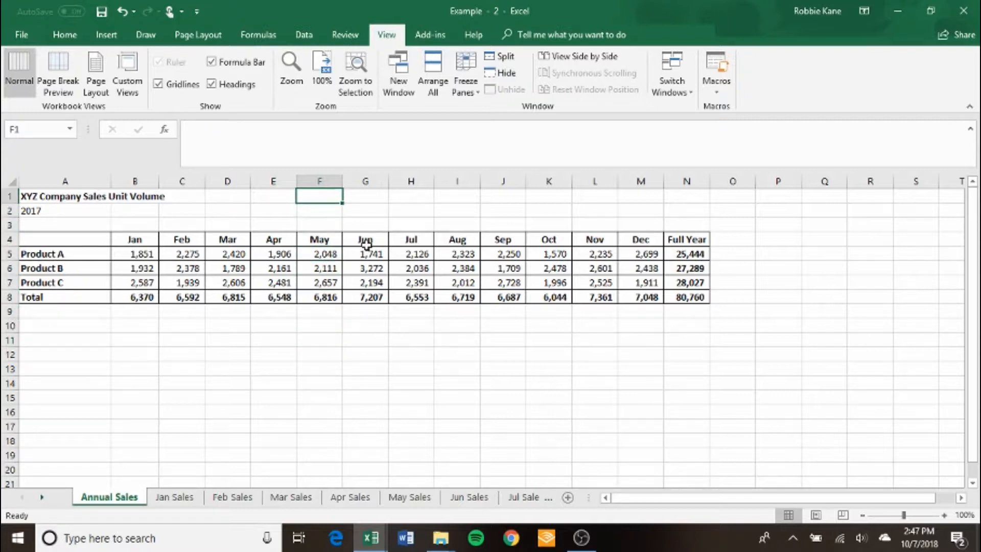
pyautogui.press('Left')
pyautogui.press('Left')
pyautogui.press('Left')
pyautogui.press('Left')
pyautogui.press('Left')
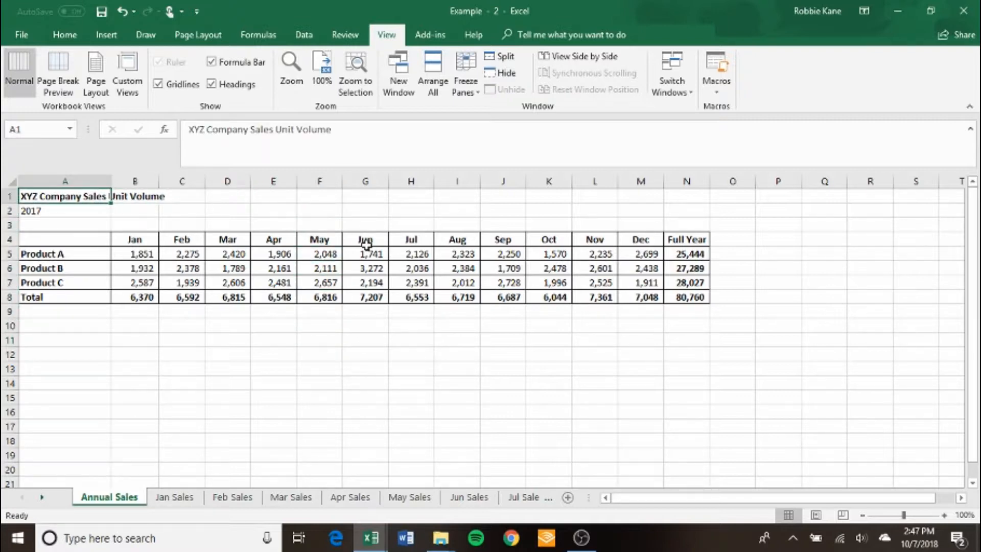
pyautogui.moveTo(626, 5); pyautogui.dragTo(557, 55)
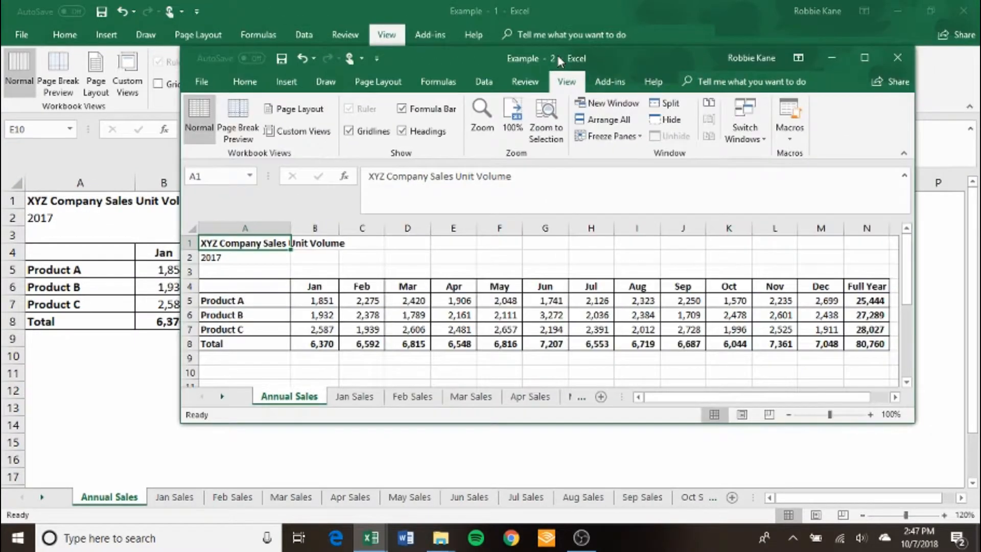
pyautogui.doubleClick(594, 52)
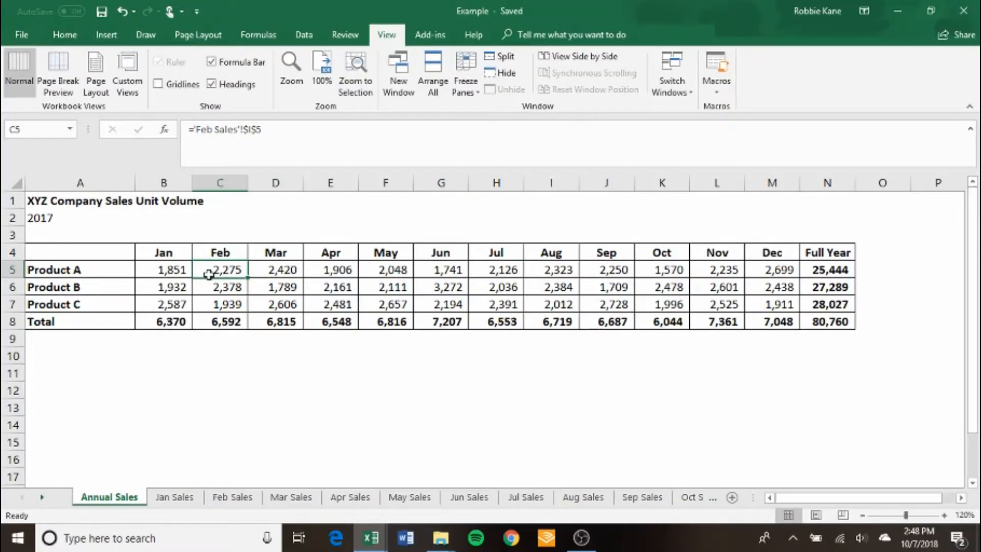
# Step through the Product A monthly formulas in row 5 of the Annual Sales sheet.
pyautogui.press('Left')
pyautogui.press('Left')
pyautogui.press('Right')
pyautogui.press('Right')
pyautogui.press('Right')
pyautogui.press('Right')
pyautogui.press('Right')
pyautogui.press('Right')
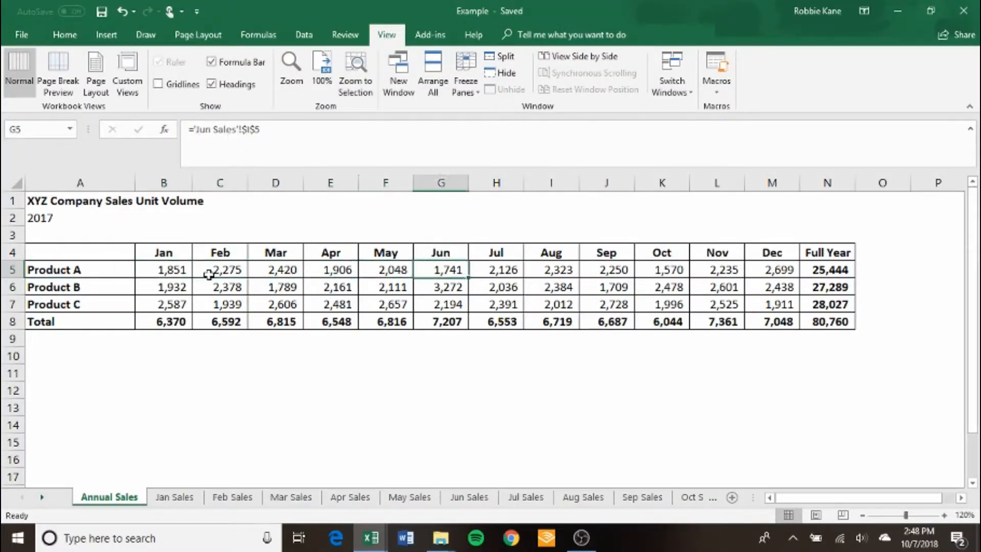
pyautogui.press('Left')
# Examine the Price formulas in column D and the neighbouring cells on the Jan Sales sheet, ending at cell D6.
pyautogui.click(179, 494)
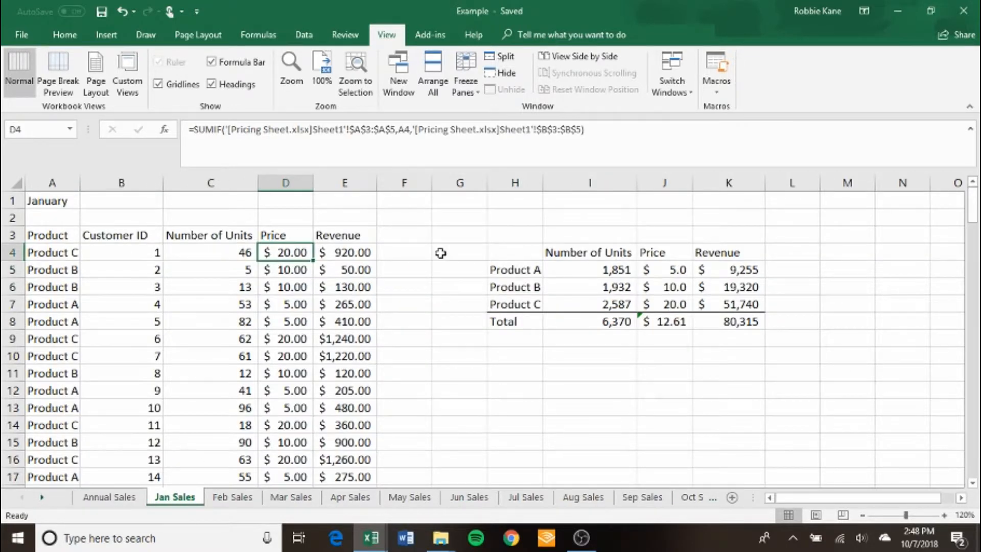
pyautogui.press('Down')
pyautogui.press('Down')
pyautogui.press('Down')
pyautogui.press('Down')
pyautogui.press('Down')
pyautogui.press('Down')
pyautogui.press('Down')
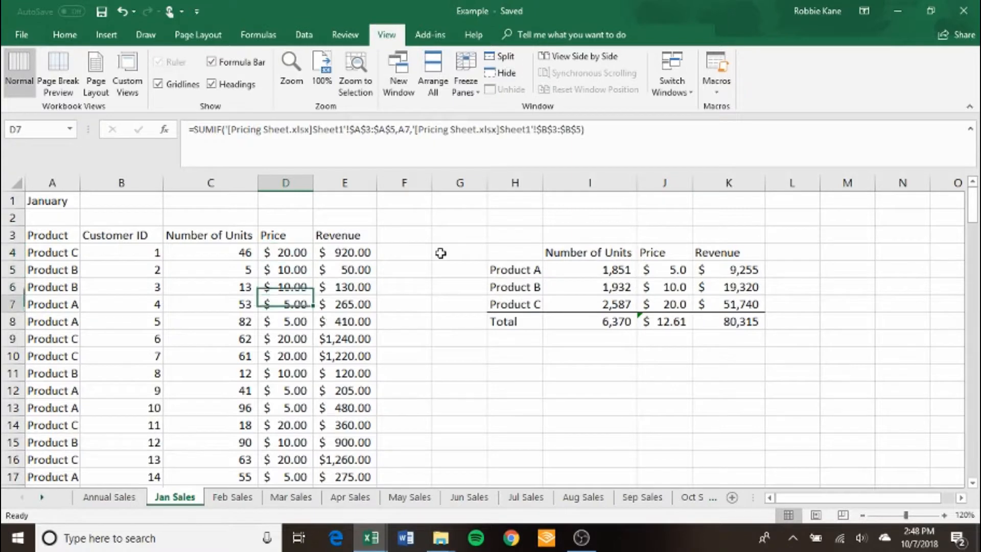
pyautogui.press('Up')
pyautogui.press('Up')
pyautogui.press('Left')
pyautogui.press('Left')
pyautogui.press('Left')
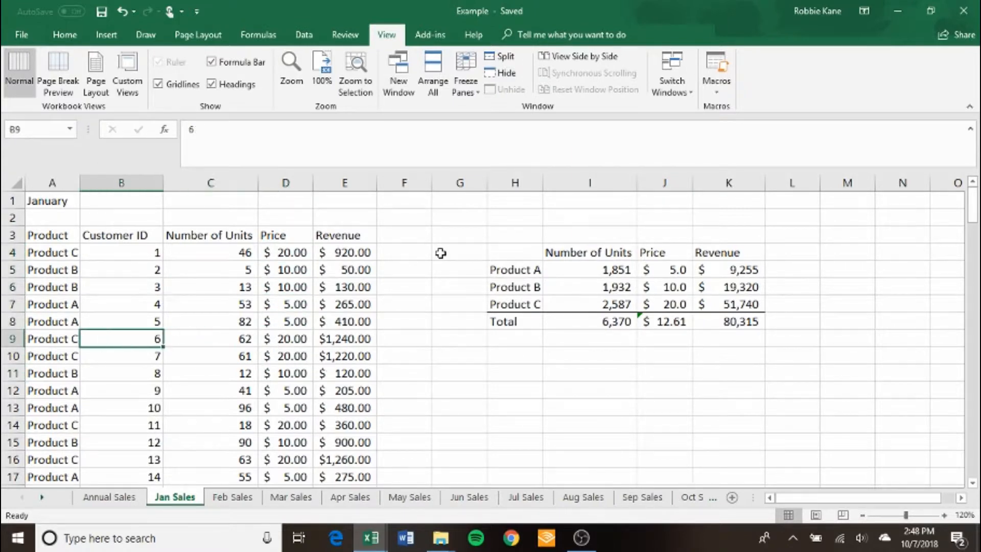
pyautogui.press('Right')
pyautogui.press('Right')
pyautogui.press('Right')
pyautogui.press('Right')
pyautogui.press('Right')
pyautogui.press('Right')
pyautogui.press('Right')
pyautogui.press('Right')
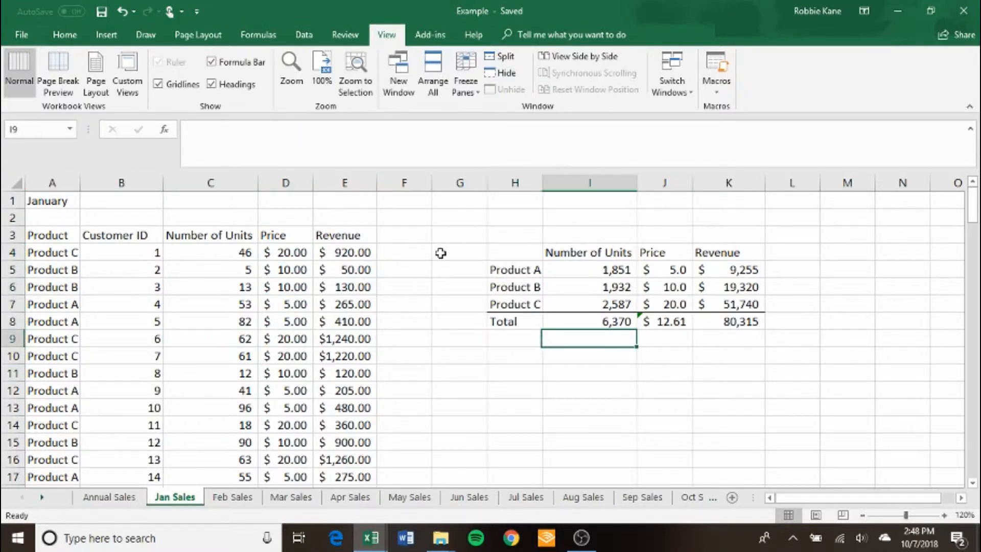
pyautogui.press('Left')
pyautogui.press('Left')
pyautogui.press('Left')
pyautogui.press('Left')
pyautogui.press('Left')
pyautogui.press('Up')
pyautogui.press('Up')
pyautogui.press('Up')
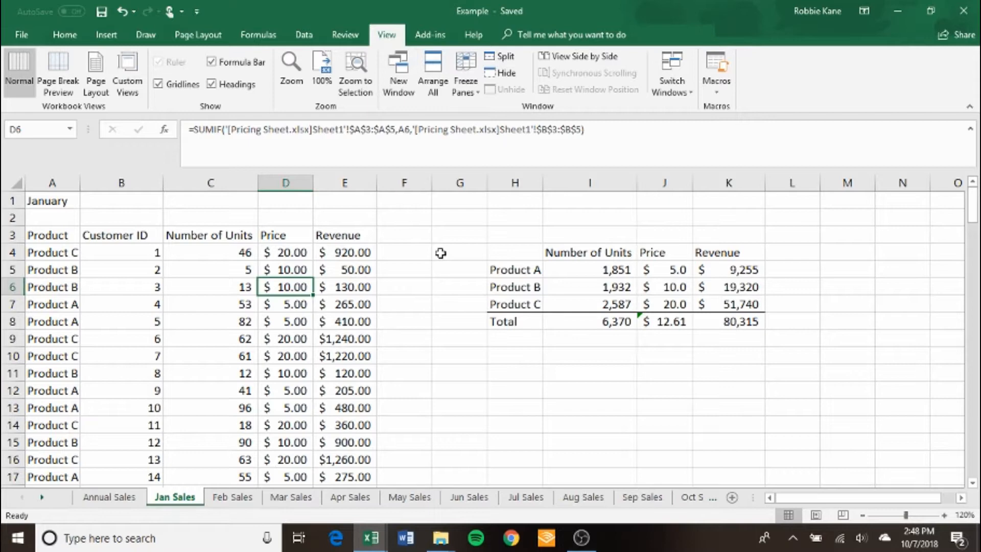
# Show formulas instead of values on the Jan Sales sheet and fit the width of column D to its contents.
pyautogui.hotkey('ctrl', '`')
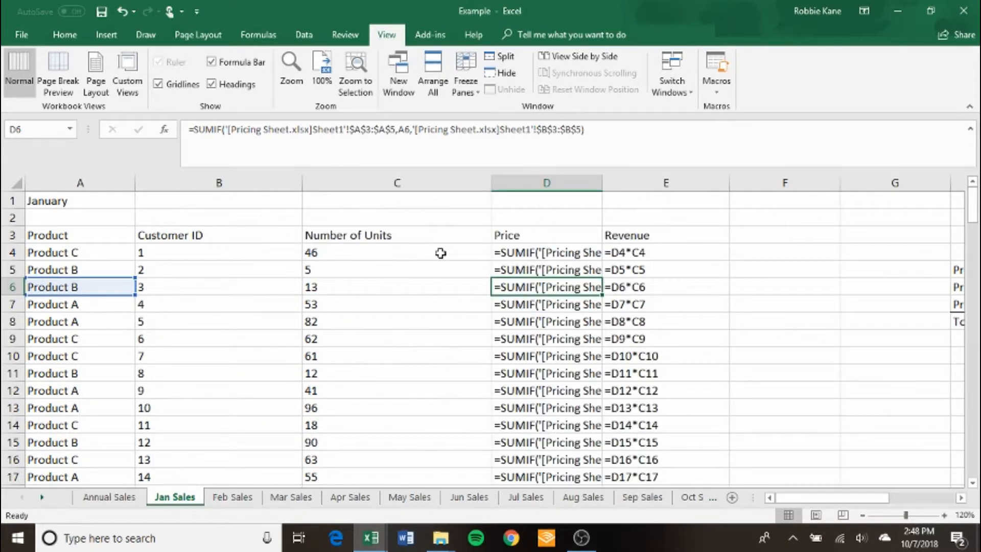
pyautogui.doubleClick(603, 183)
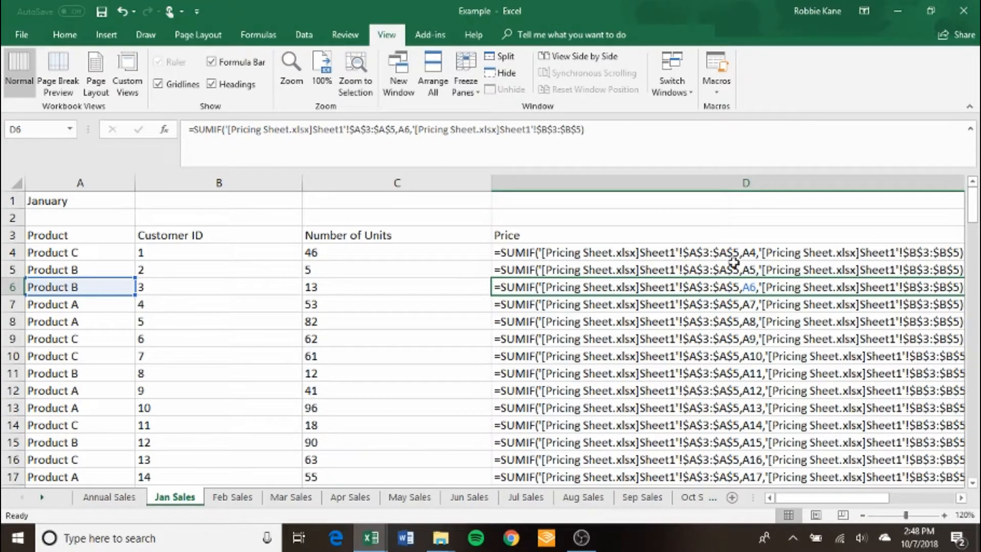
# Look through the displayed Price formulas in column D down to row 28 and stop at cell D24.
pyautogui.press('Up')
pyautogui.press('Right')
pyautogui.press('Left')
pyautogui.press('Down')
pyautogui.press('Down')
pyautogui.press('Down')
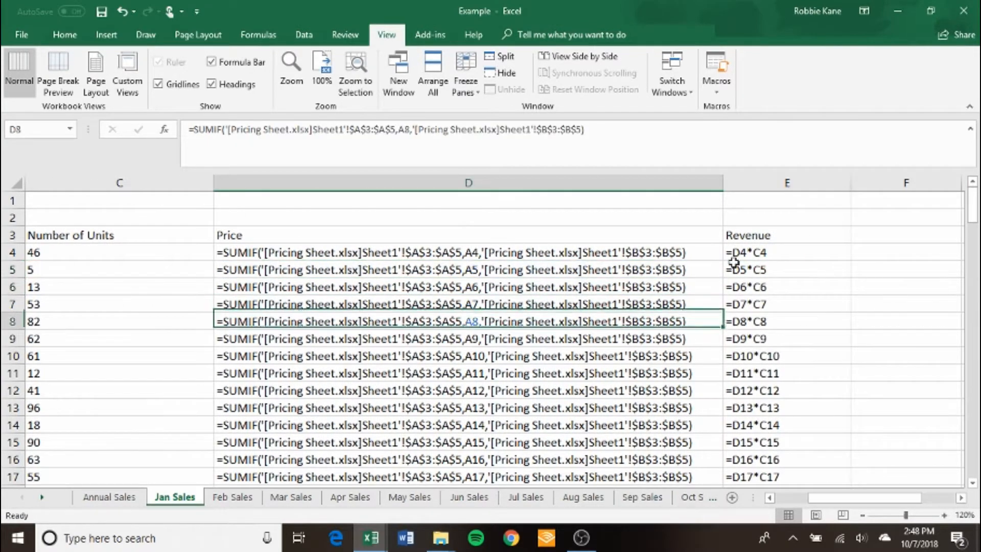
pyautogui.press('Down')
pyautogui.press('Down')
pyautogui.press('Down')
pyautogui.press('Down')
pyautogui.press('Down')
pyautogui.press('Down')
pyautogui.press('Down')
pyautogui.press('Down')
pyautogui.press('Down')
pyautogui.press('Down')
pyautogui.press('Down')
pyautogui.press('Down')
pyautogui.press('Down')
pyautogui.press('Down')
pyautogui.press('Down')
pyautogui.press('Down')
pyautogui.press('Down')
pyautogui.press('Down')
pyautogui.press('Down')
pyautogui.press('Down')
pyautogui.press('Up')
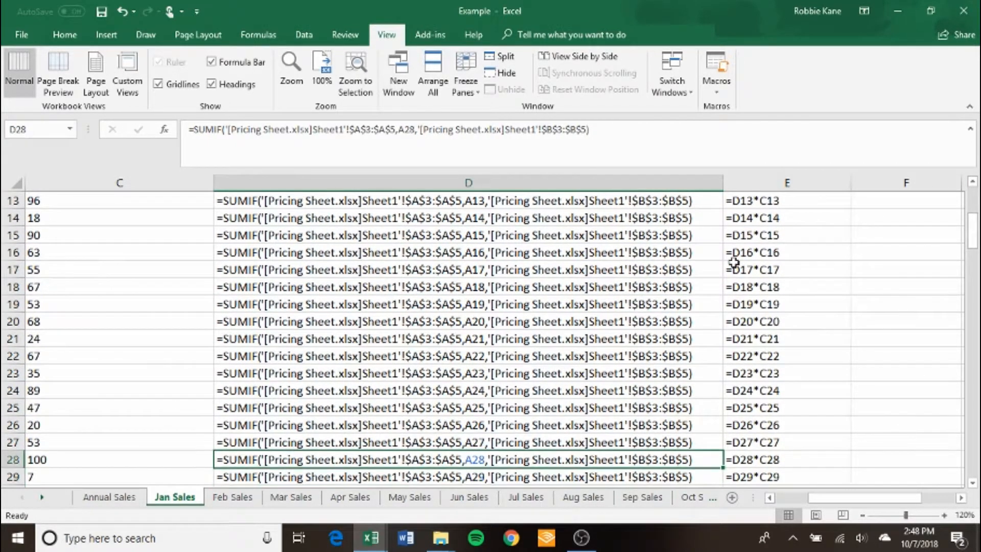
pyautogui.press('Up')
pyautogui.press('Up')
pyautogui.press('Up')
pyautogui.press('Up')
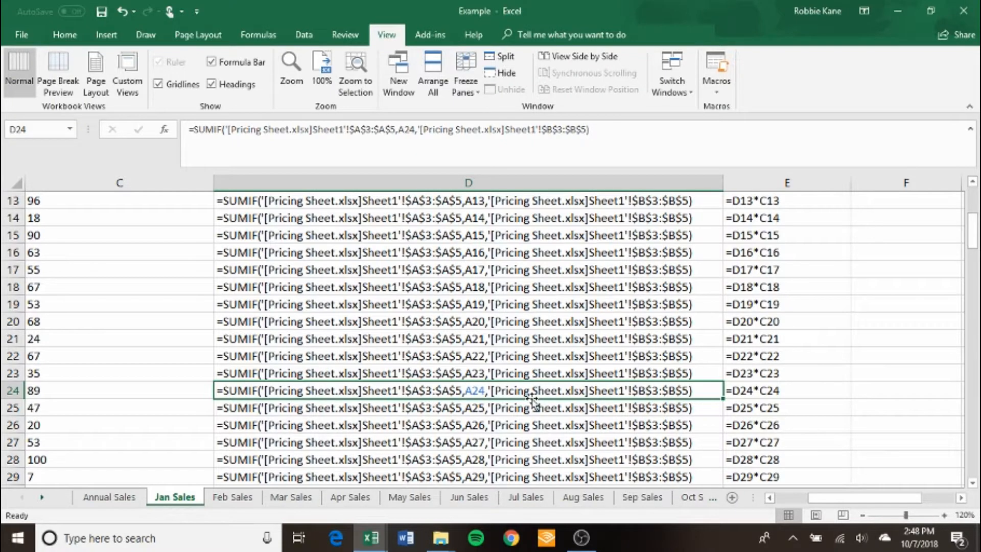
# Trace the Price formula in D24 to its precedent cell, return to D24 and inspect the formula without changing it.
pyautogui.hotkey('ctrl', '[')
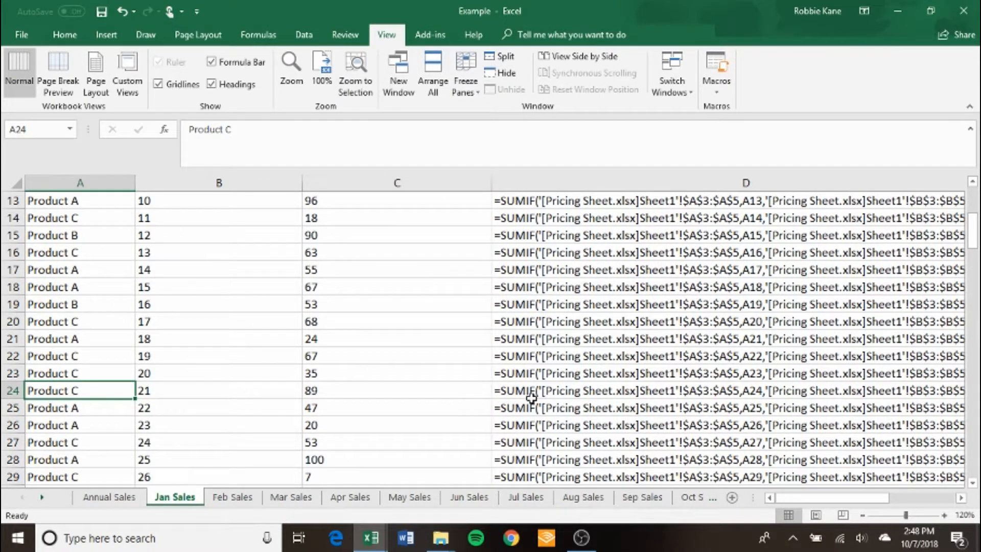
pyautogui.click(532, 399)
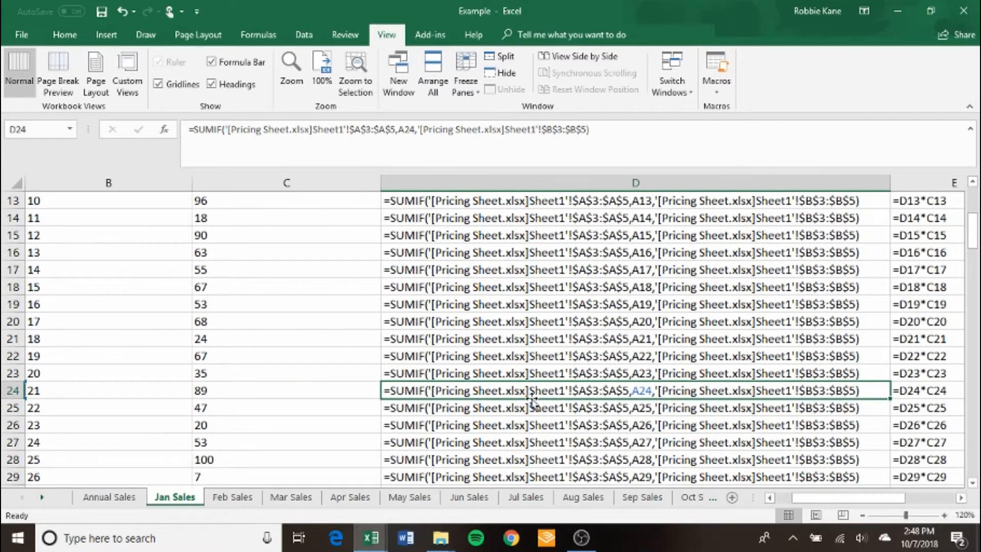
pyautogui.press('F2')
pyautogui.moveTo(828, 499)
pyautogui.mouseDown()
pyautogui.moveTo(735, 503)
pyautogui.moveTo(835, 496)
pyautogui.mouseUp()
pyautogui.press('Escape')
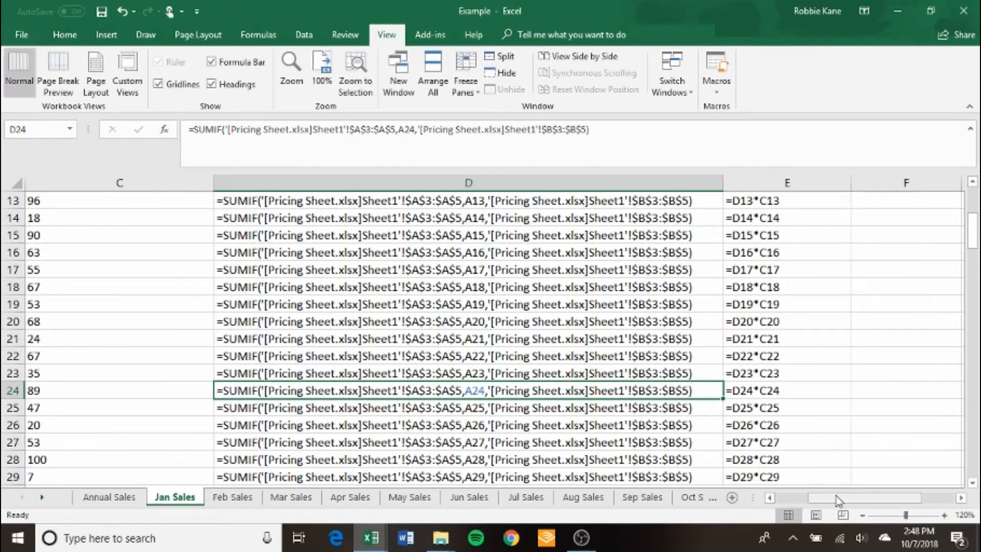
# Look at the Price formulas from cell D19 upwards and return to cell A2 of the Jan Sales sheet.
pyautogui.click(536, 305)
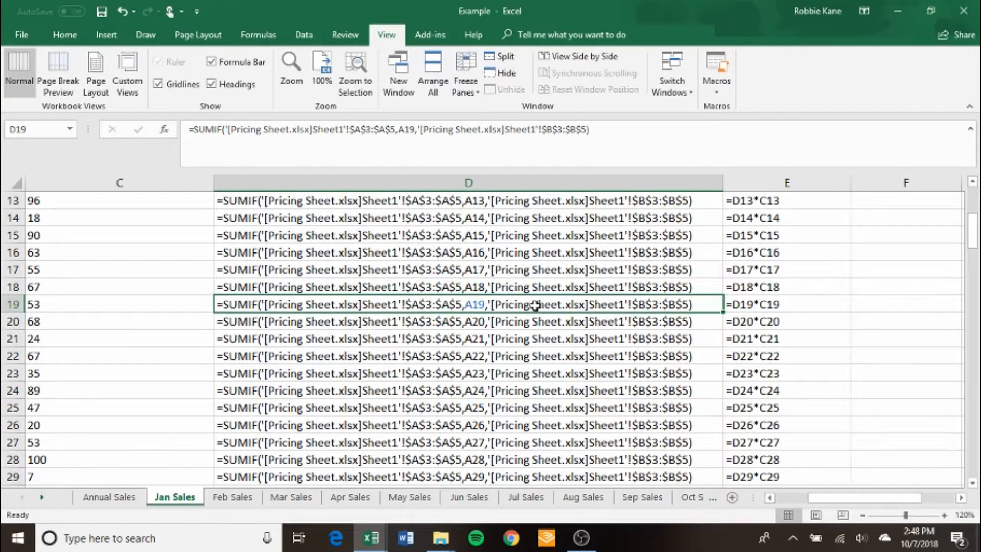
pyautogui.press('Up')
pyautogui.press('Up')
pyautogui.press('Up')
pyautogui.press('Up')
pyautogui.press('Up')
pyautogui.press('Up')
pyautogui.press('Up')
pyautogui.press('Up')
pyautogui.press('Up')
pyautogui.press('Up')
pyautogui.press('Up')
pyautogui.press('Up')
pyautogui.press('Up')
pyautogui.press('Up')
pyautogui.press('Up')
pyautogui.press('Up')
pyautogui.press('Up')
pyautogui.press('Up')
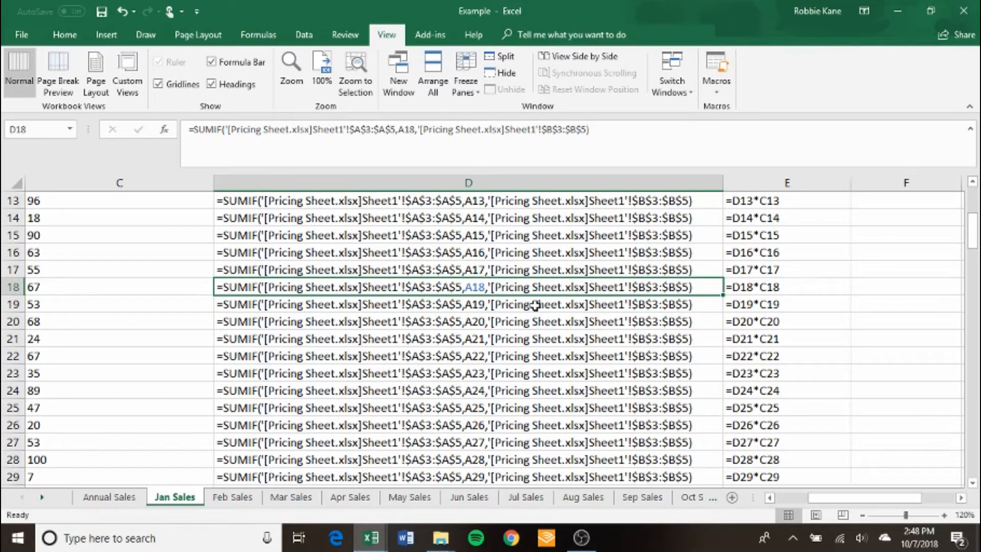
pyautogui.press('Left')
pyautogui.press('Left')
pyautogui.press('Left')
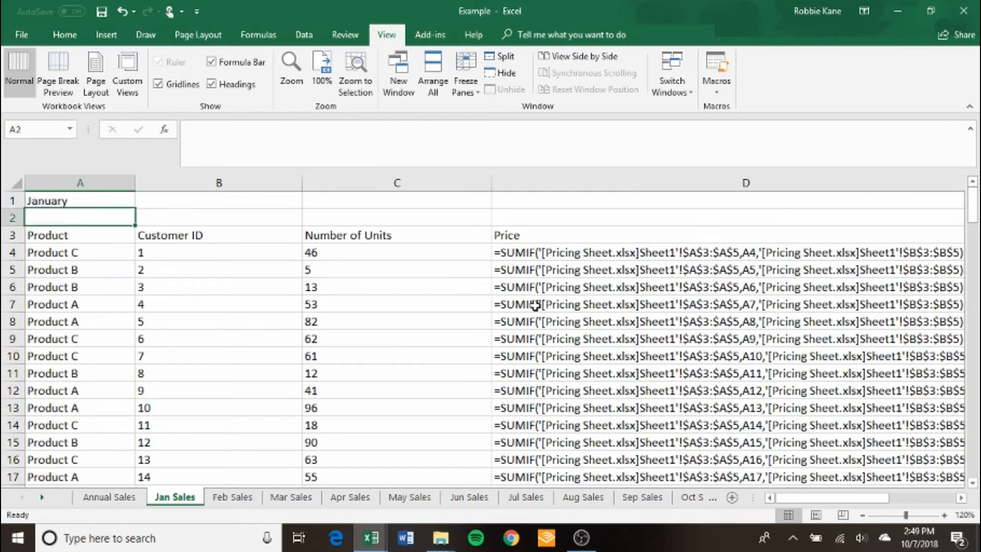
# Select the range A6:C6 on the Jan Sales sheet.
pyautogui.press('Down')
pyautogui.press('Down')
pyautogui.press('Down')
pyautogui.press('Down')
pyautogui.press('Down')
pyautogui.press('Right')
pyautogui.press('Right')
pyautogui.press('Left')
pyautogui.press('Left')
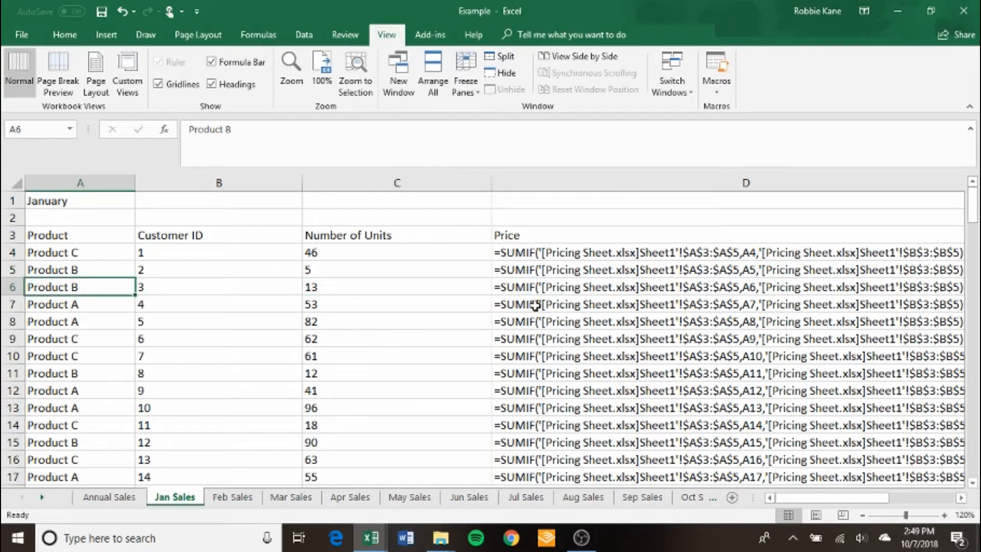
pyautogui.hotkey('shift', 'Right')
pyautogui.hotkey('shift', 'Right')
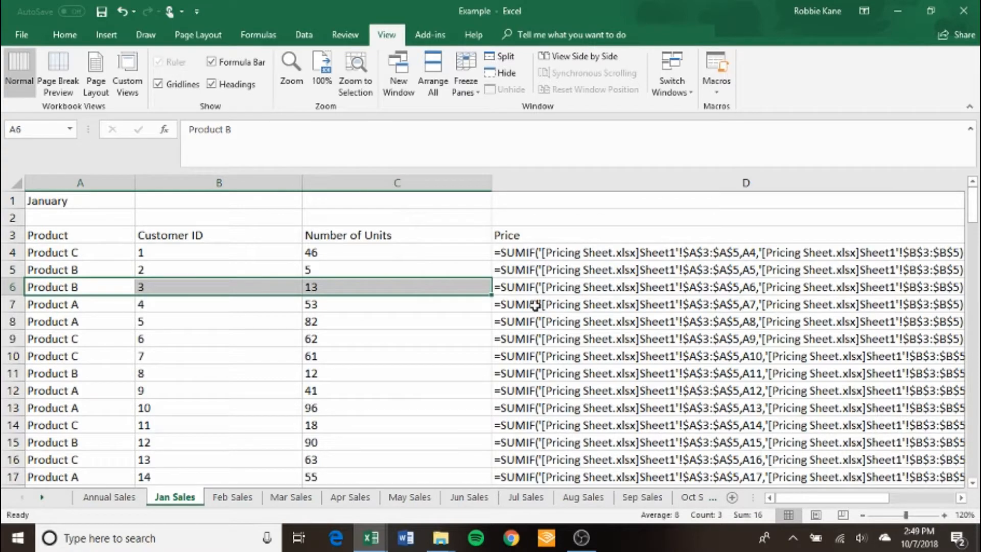
# Inspect the Revenue formula in E6 and the cells it references on the Jan Sales sheet, and return to A6.
pyautogui.press('Right')
pyautogui.press('Right')
pyautogui.press('Right')
pyautogui.press('Right')
pyautogui.press('F2')
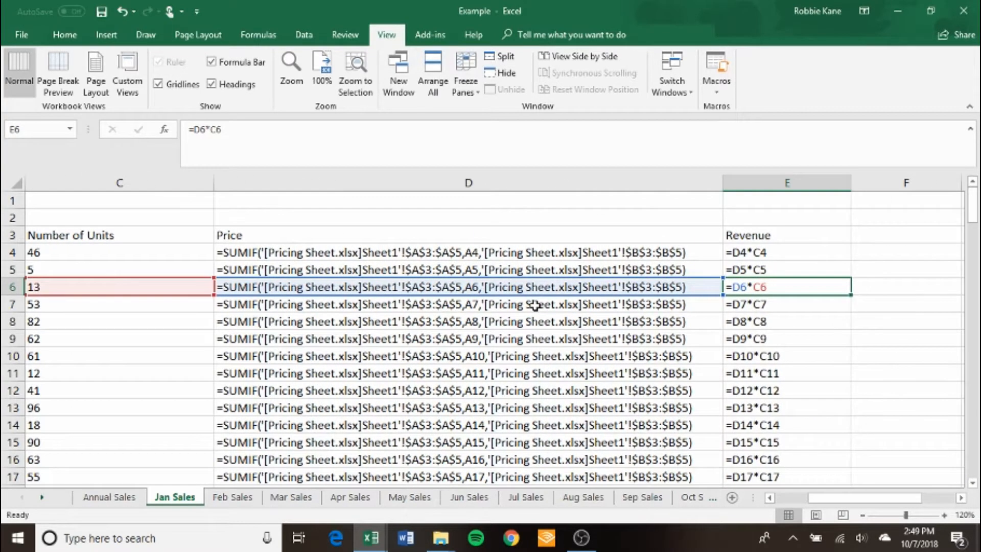
pyautogui.press('Left')
pyautogui.press('Left')
pyautogui.press('Left')
pyautogui.press('Left')
pyautogui.press('Right')
pyautogui.press('Right')
pyautogui.press('Right')
pyautogui.press('Right')
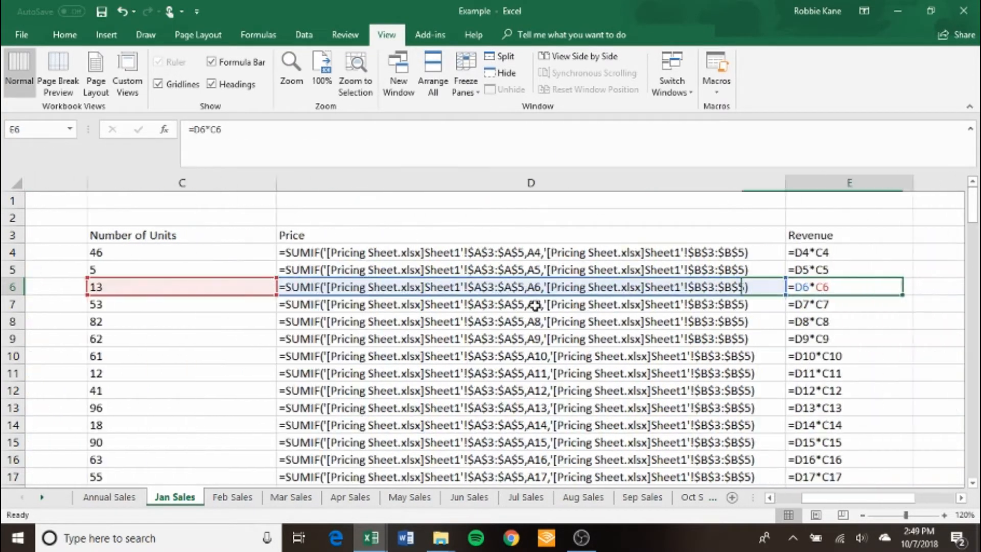
pyautogui.press('Left')
pyautogui.press('Left')
pyautogui.press('Left')
pyautogui.press('Left')
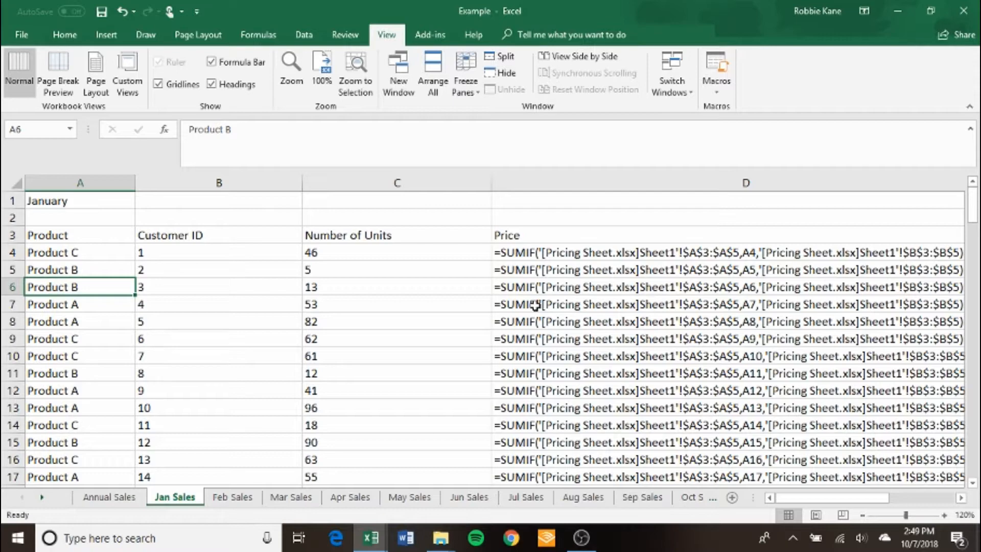
# Switch the Jan Sales sheet back to displaying values instead of formulas.
pyautogui.hotkey('ctrl', '`')
pyautogui.hotkey('ctrl', '`')
pyautogui.hotkey('ctrl', '`')
# Display formulas on the Mar Sales sheet for comparison with the Feb Sales sheet, and switch Mar Sales back to values.
pyautogui.click(264, 497)
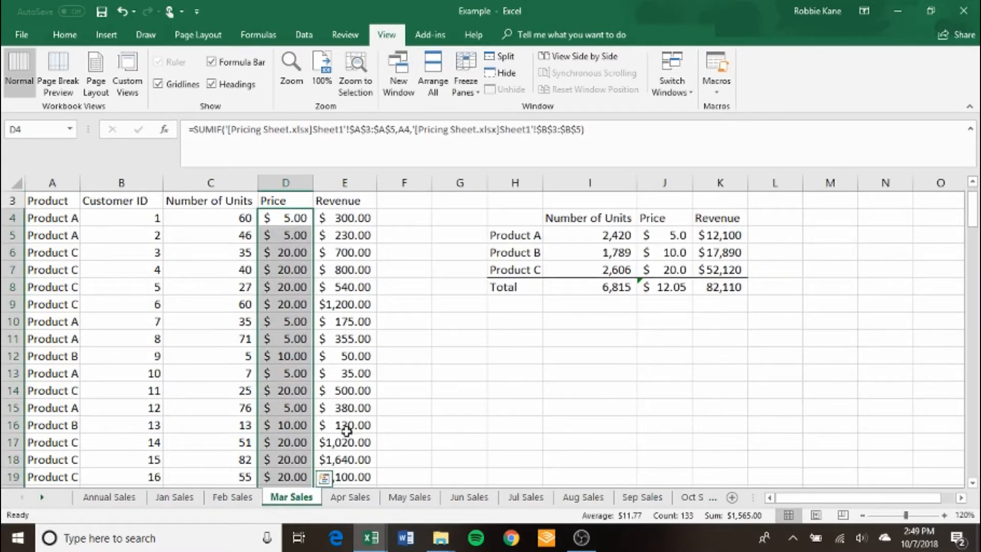
pyautogui.hotkey('ctrl', '`')
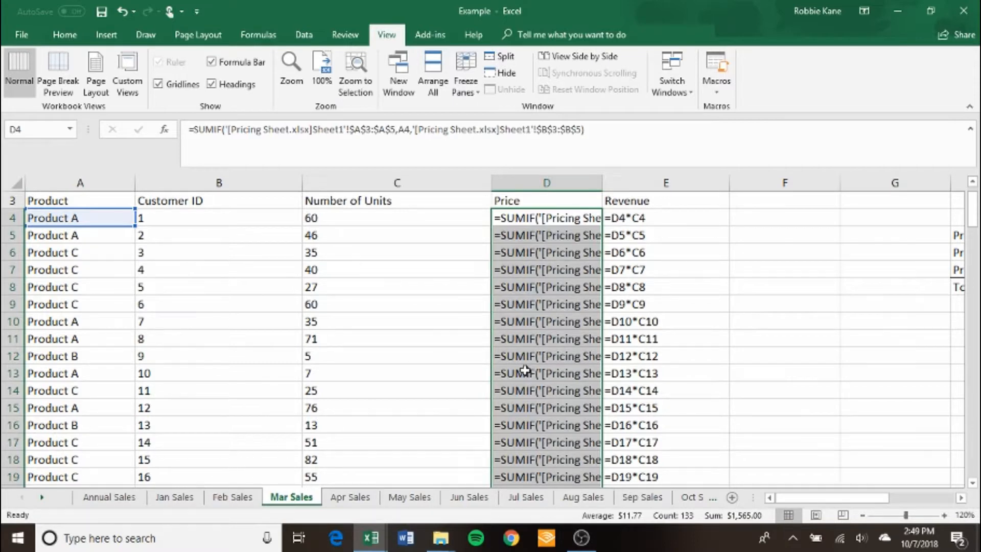
pyautogui.click(221, 497)
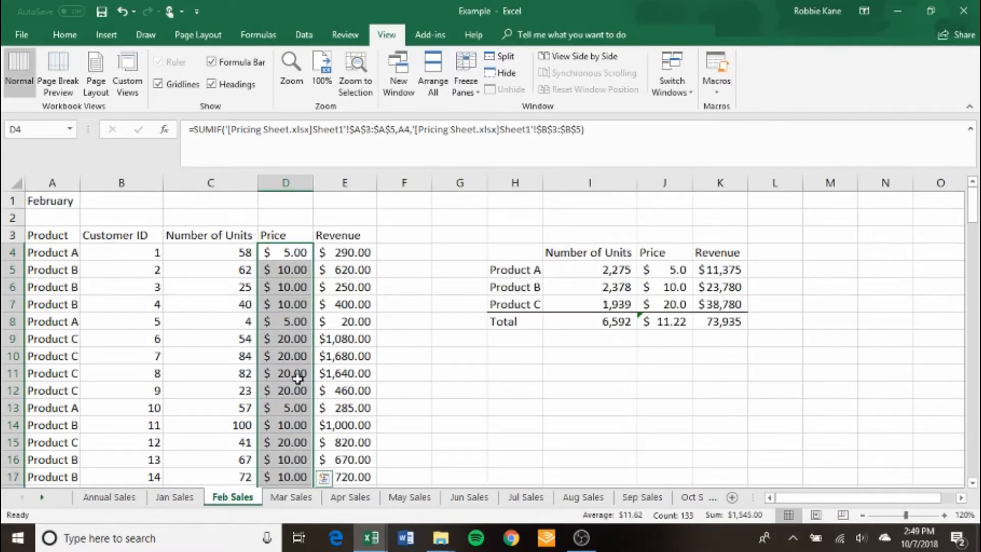
pyautogui.click(277, 498)
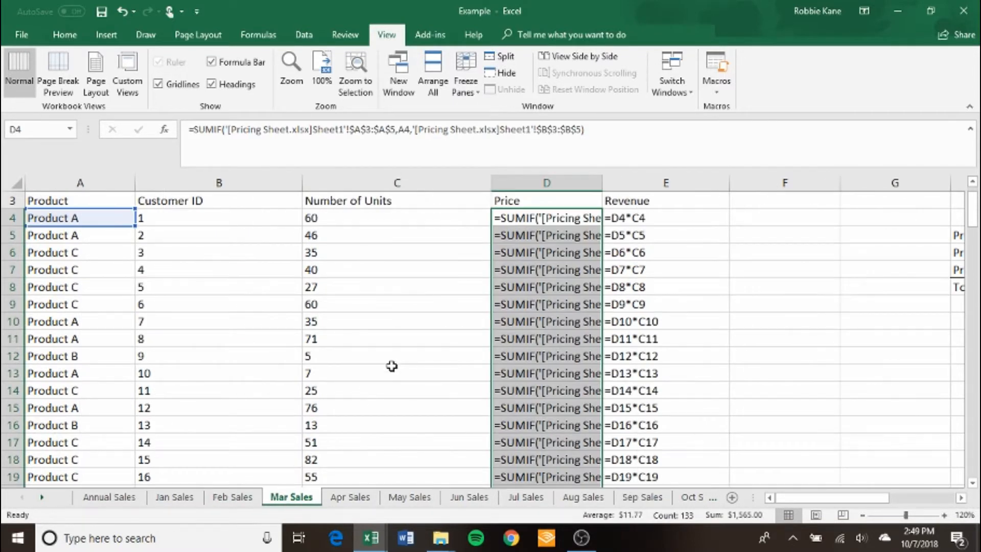
pyautogui.hotkey('ctrl', '`')
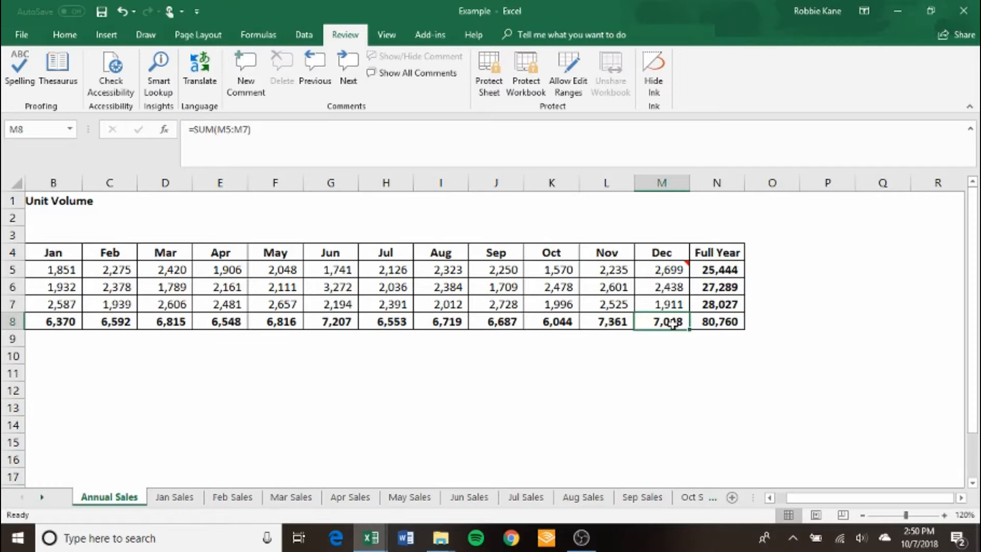
# Look through the Product A monthly links in row 5 of the Annual Sales sheet, back to the January cell B5.
pyautogui.press('Up')
pyautogui.press('Up')
pyautogui.press('Up')
pyautogui.press('Up')
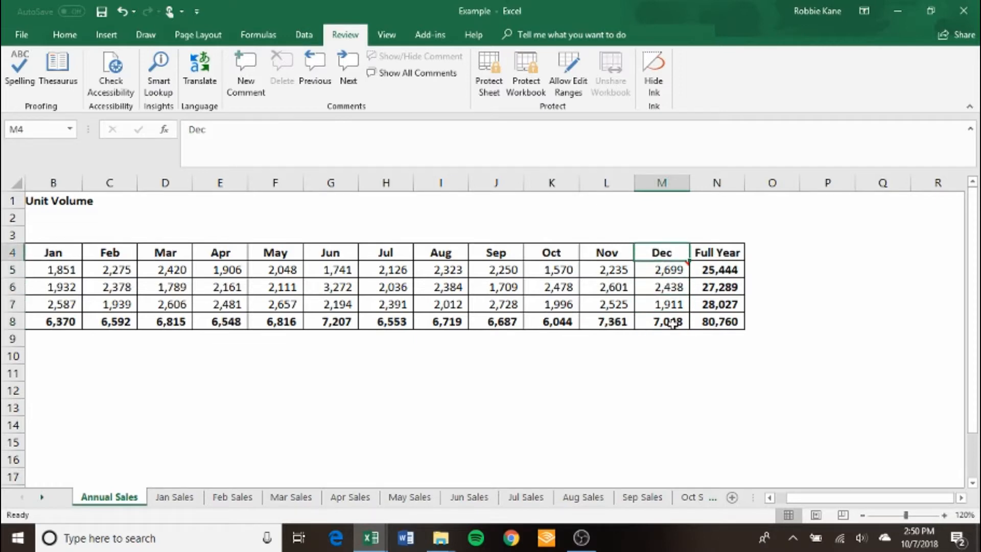
pyautogui.press('Down')
pyautogui.press('Left')
pyautogui.press('Left')
pyautogui.press('Left')
pyautogui.press('Left')
pyautogui.press('Left')
pyautogui.press('Left')
pyautogui.press('Left')
pyautogui.press('Left')
pyautogui.press('Left')
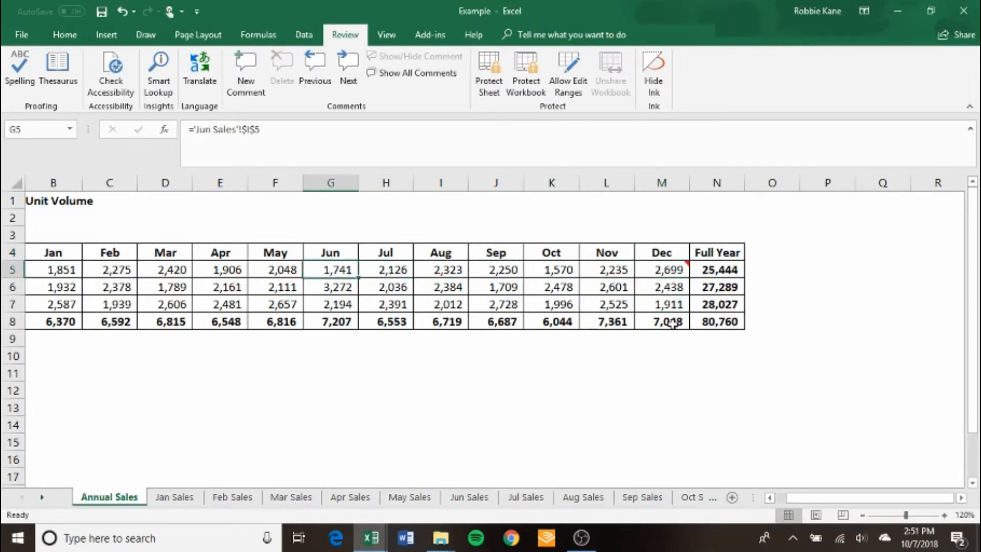
pyautogui.press('Left')
pyautogui.press('Left')
pyautogui.press('Left')
pyautogui.press('Right')
pyautogui.press('Right')
pyautogui.press('Right')
pyautogui.press('Right')
pyautogui.press('Right')
pyautogui.press('Right')
pyautogui.press('Right')
pyautogui.press('Right')
pyautogui.press('Right')
pyautogui.press('Right')
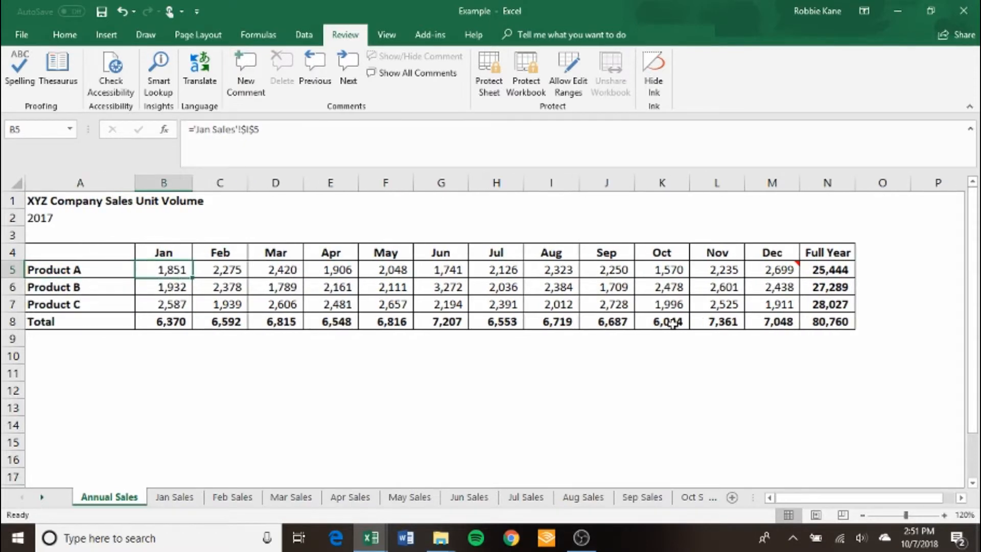
# Go along the Product A row to the December cell M5 and read its comment.
pyautogui.press('Right')
pyautogui.press('Right')
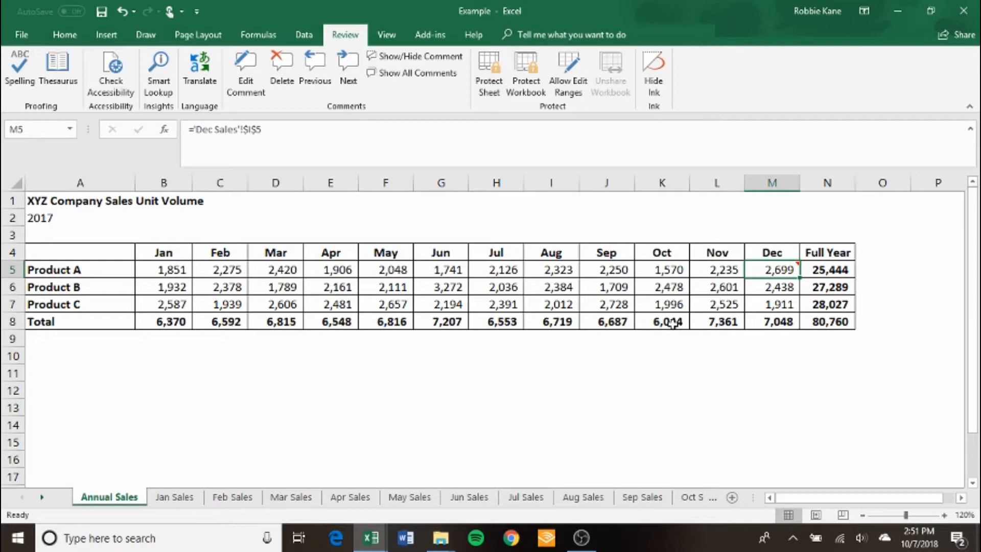
pyautogui.press('Left')
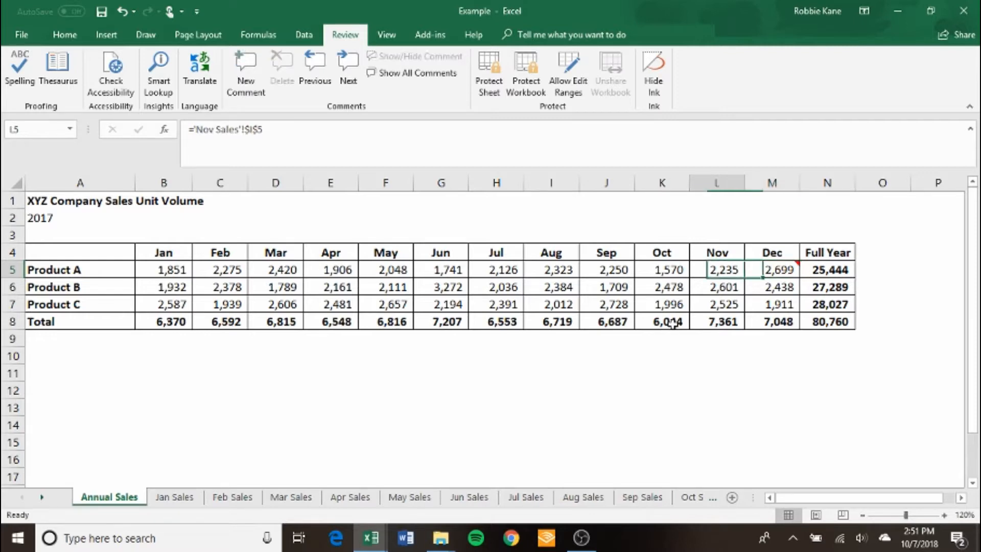
pyautogui.press('Right')
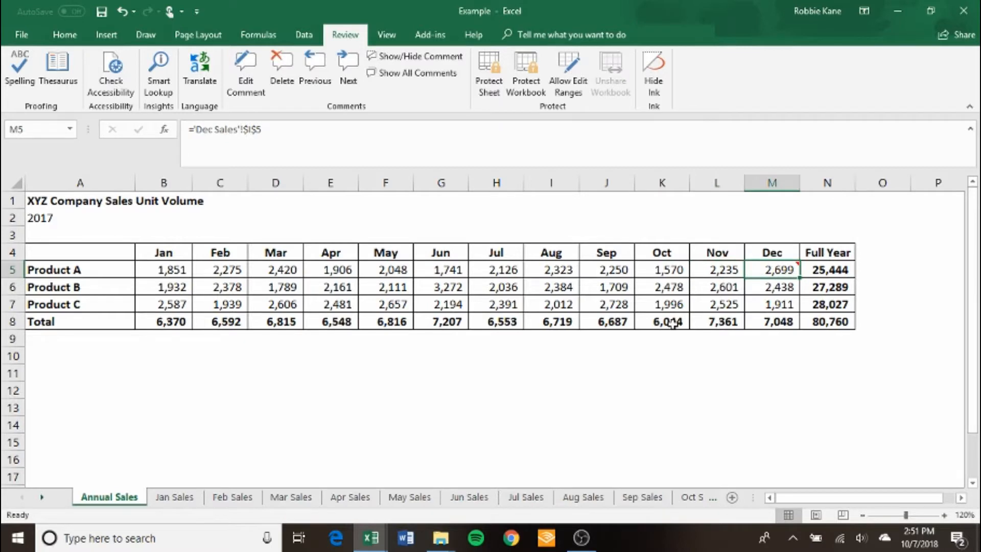
pyautogui.moveTo(783, 266)
# Examine the Product A formulas from January cell B5 across to December cell M5 and reread the comment there.
pyautogui.click(168, 269)
pyautogui.press('Right')
pyautogui.press('Right')
pyautogui.press('Right')
pyautogui.press('Right')
pyautogui.press('Right')
pyautogui.press('Right')
pyautogui.press('Right')
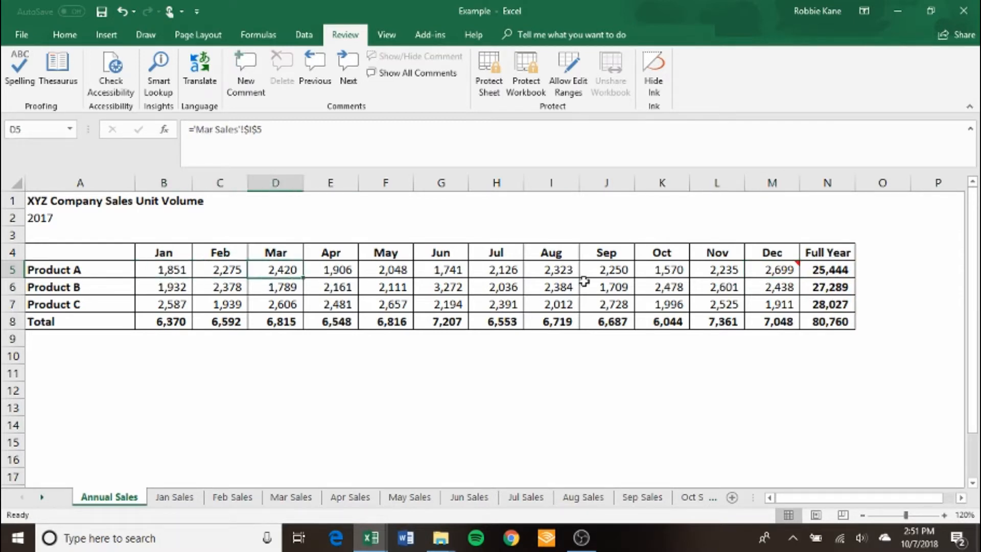
pyautogui.press('Right')
pyautogui.press('Right')
pyautogui.press('Right')
pyautogui.press('Right')
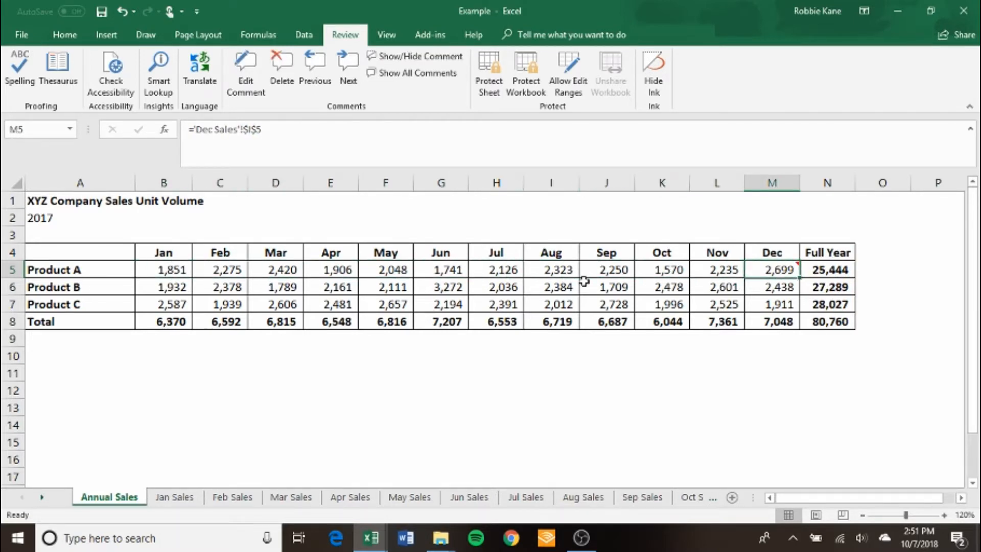
pyautogui.moveTo(777, 269)
# Look at the Number of Units entries in C4 and C5 on the Mar Sales sheet, ending on C4.
pyautogui.click(291, 497)
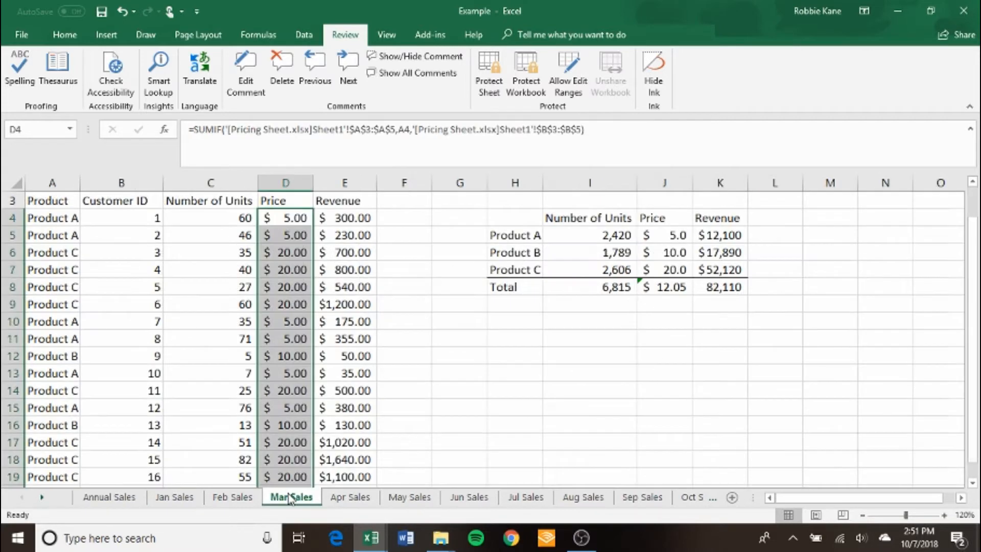
pyautogui.click(245, 219)
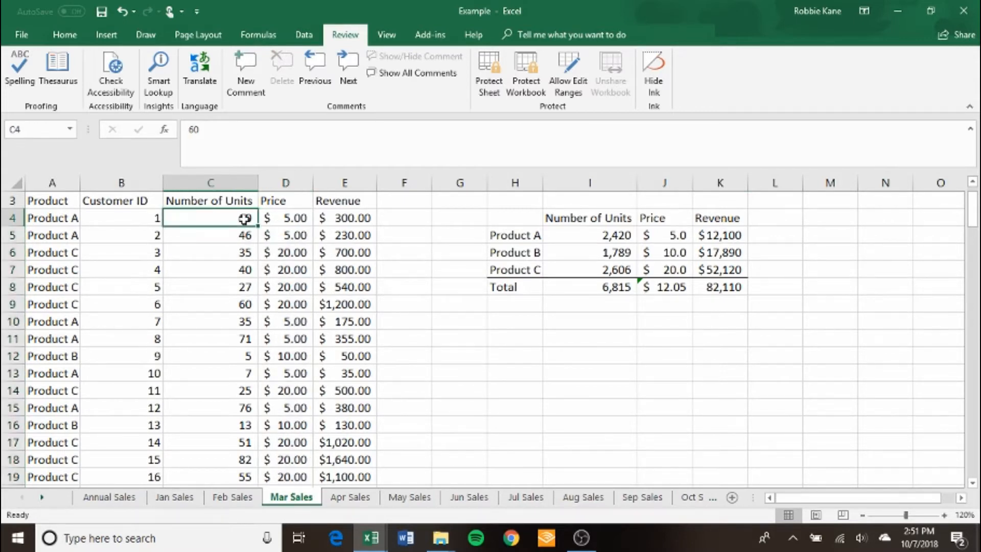
pyautogui.rightClick(244, 219)
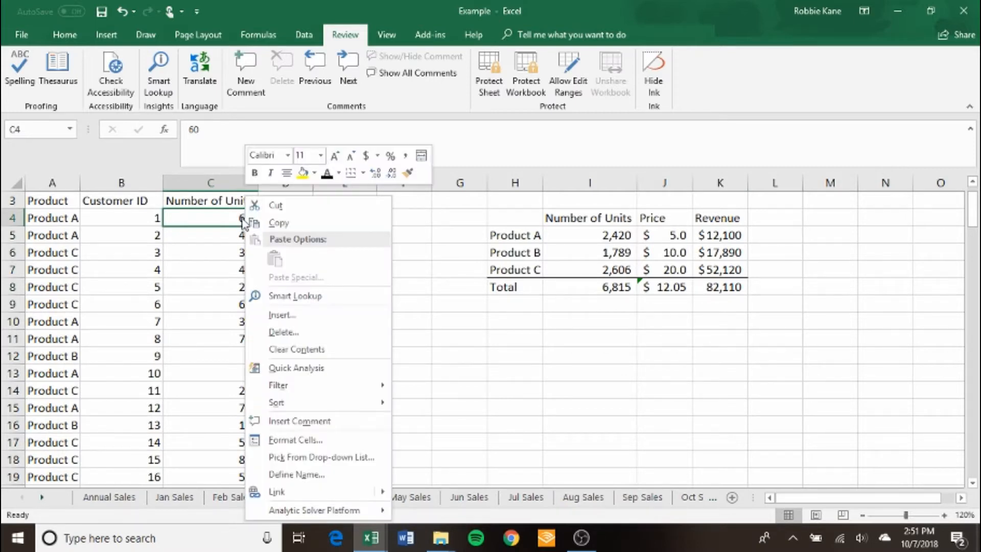
pyautogui.click(189, 236)
pyautogui.press('Down')
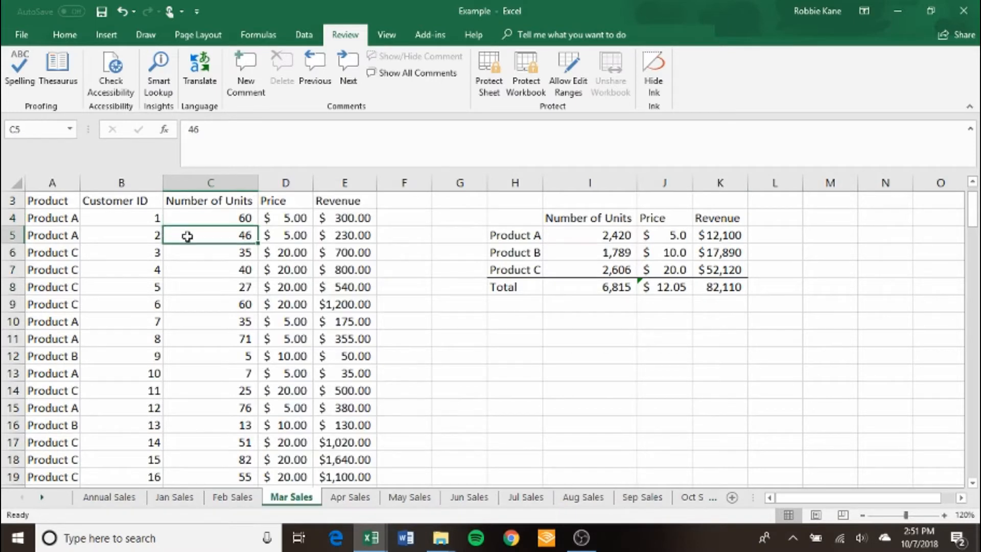
pyautogui.press('Left')
pyautogui.press('Left')
pyautogui.press('Up')
pyautogui.press('Right')
pyautogui.press('Right')
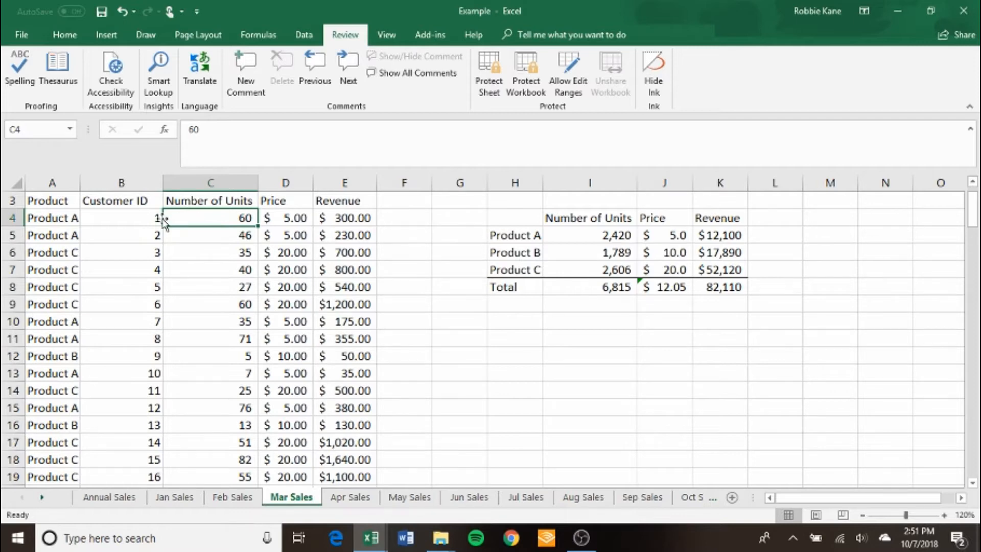
# Add a comment to the Number of Units header in C3 reading "Number of units comes from the sales tracking file on the C drive".
pyautogui.rightClick(214, 219)
pyautogui.click(203, 212)
pyautogui.click(204, 200)
pyautogui.rightClick(205, 201)
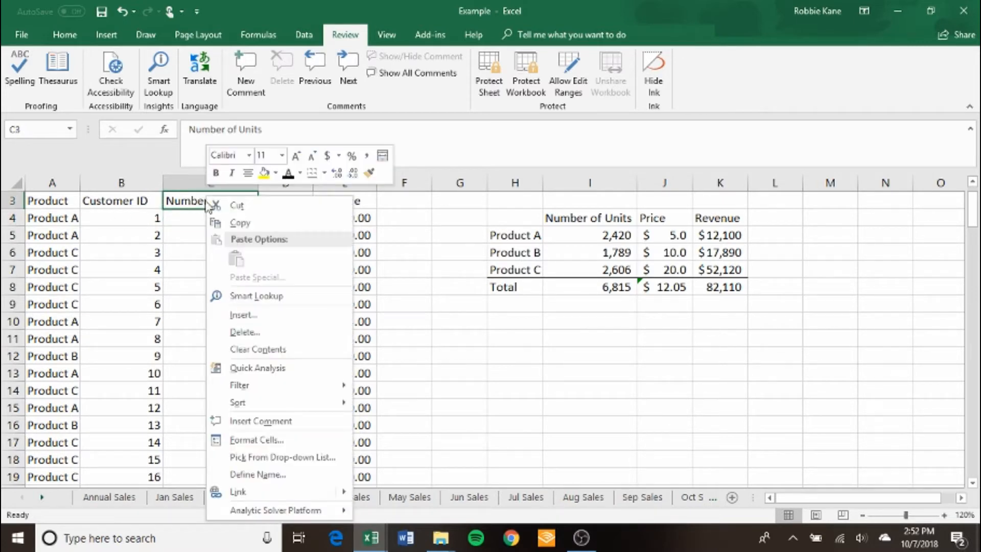
pyautogui.click(296, 423)
pyautogui.write('N')
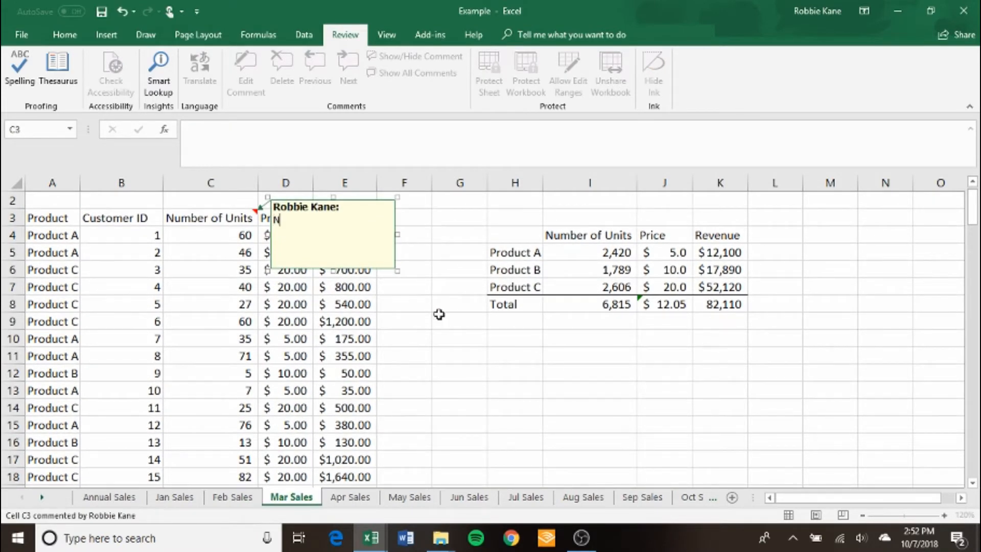
pyautogui.write('umber of units comes from the')
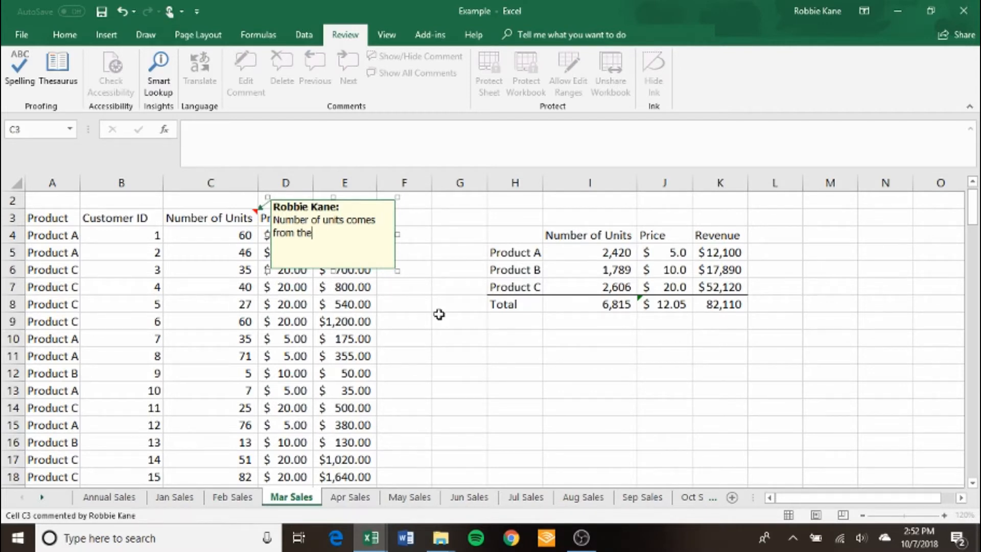
pyautogui.write(' sales tracking file on the')
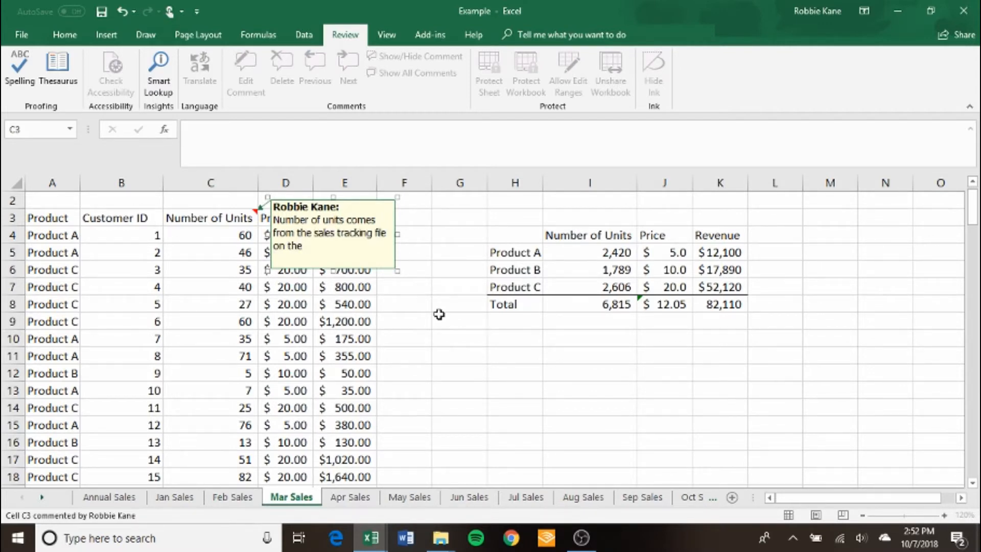
pyautogui.write(' C drive')
pyautogui.click(442, 314)
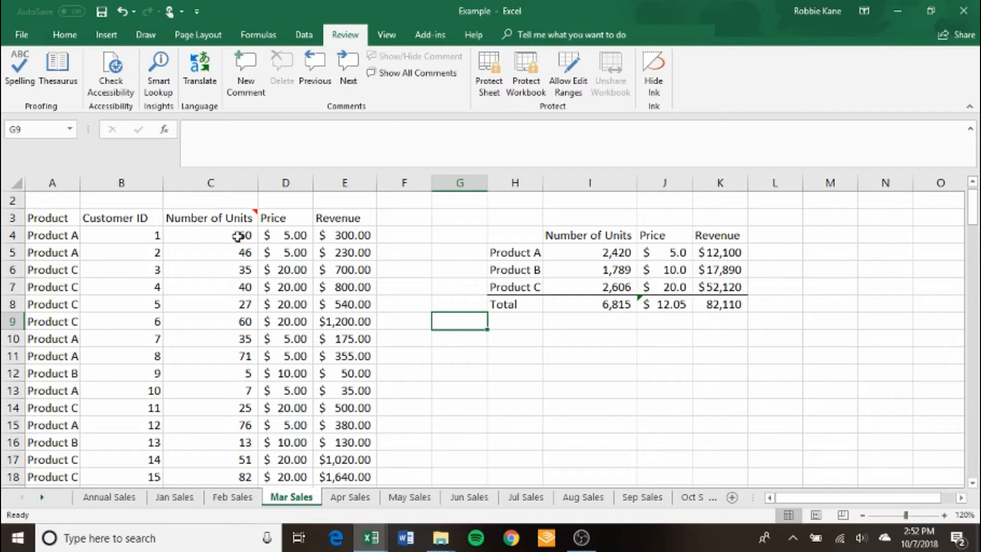
# Show all comments, view the one on the Annual Sales sheet, and hide them again.
pyautogui.moveTo(233, 219)
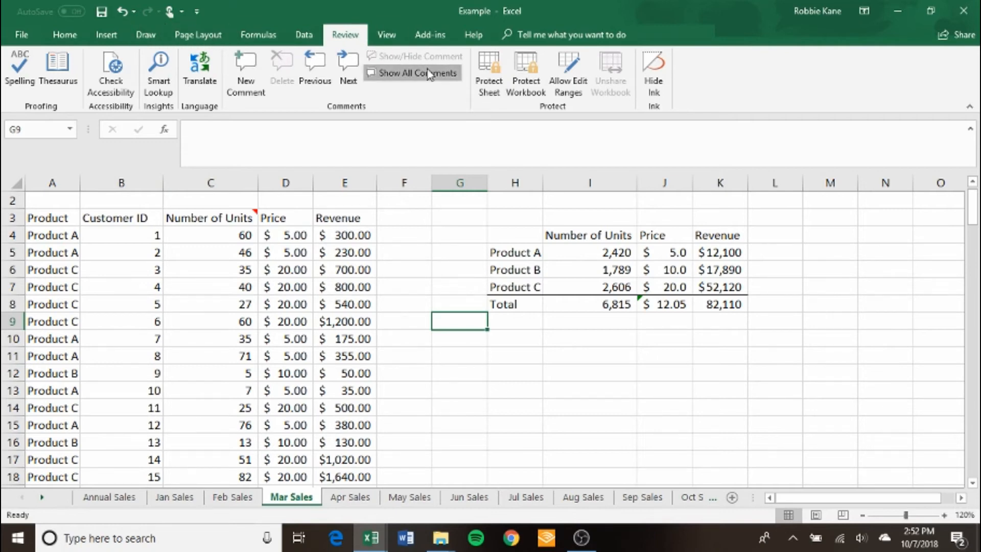
pyautogui.click(414, 72)
pyautogui.click(110, 497)
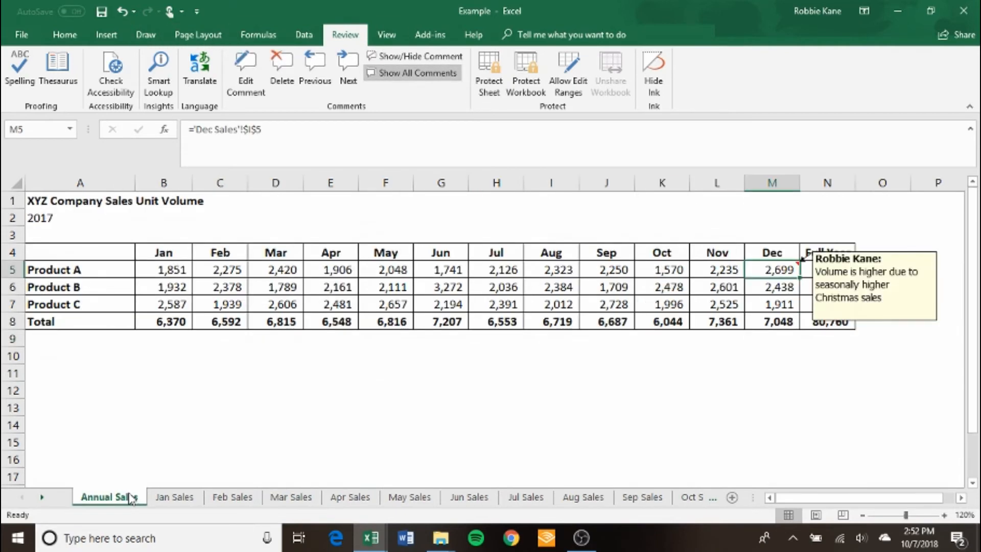
pyautogui.click(415, 71)
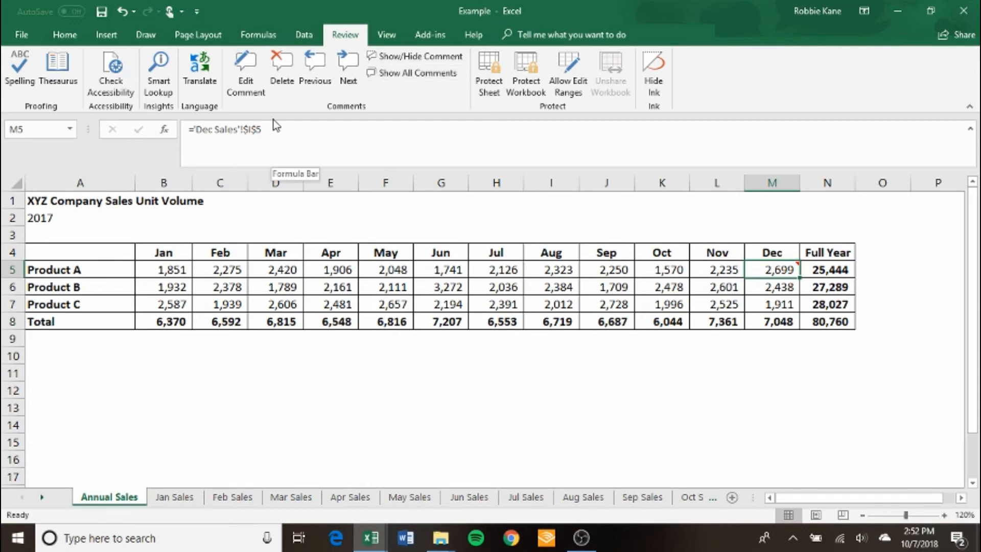
# Read the comment attached to the December Product A cell M5 on the Annual Sales sheet.
pyautogui.click(24, 37)
pyautogui.click(26, 28)
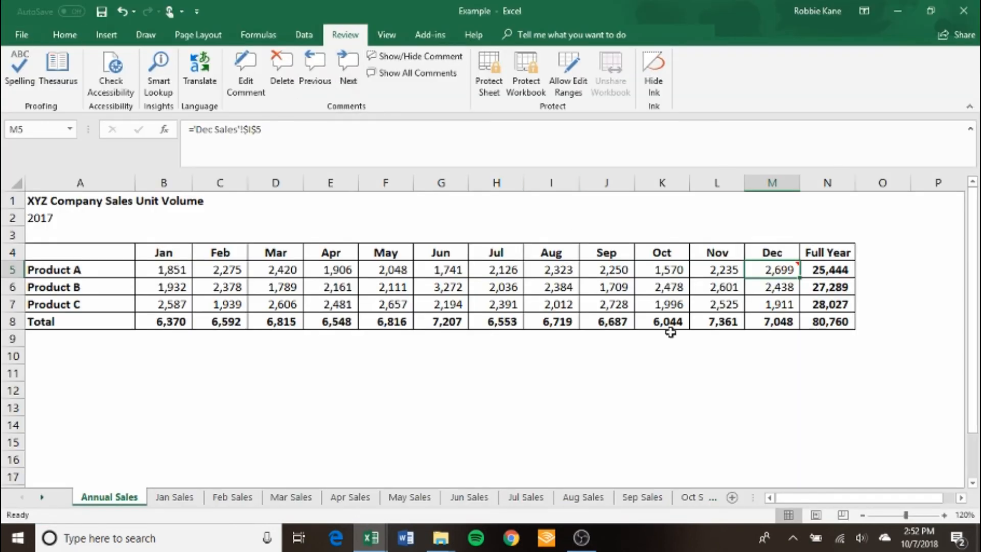
pyautogui.moveTo(773, 277)
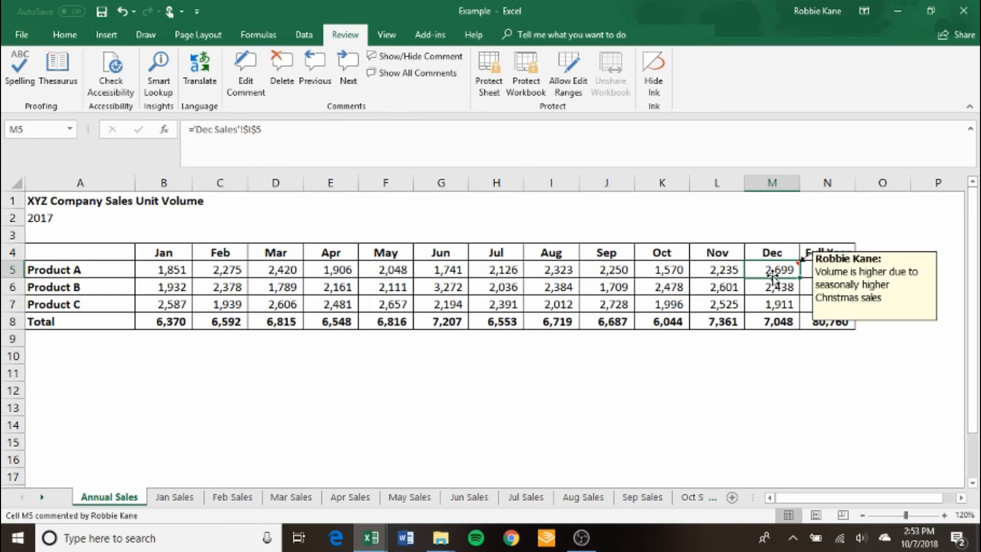